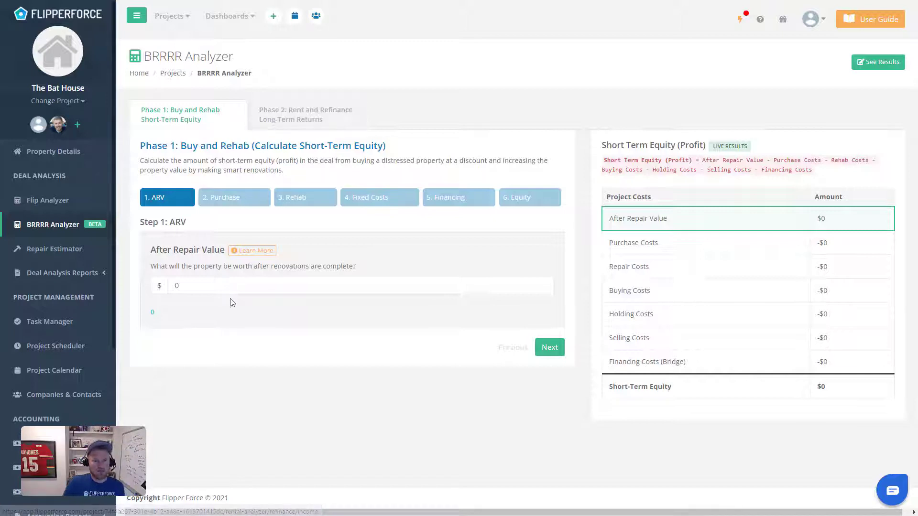
Set the After Repair Value to $325,000 and the purchase price to $150,000.
{"action": "left_click_drag", "start_coordinate": [193, 289], "coordinate": [120, 270]}
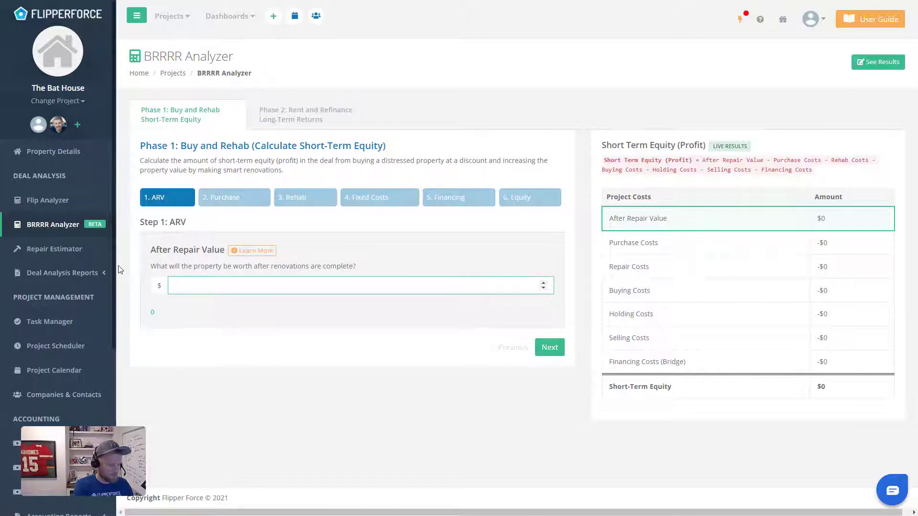
{"action": "type", "text": "325000"}
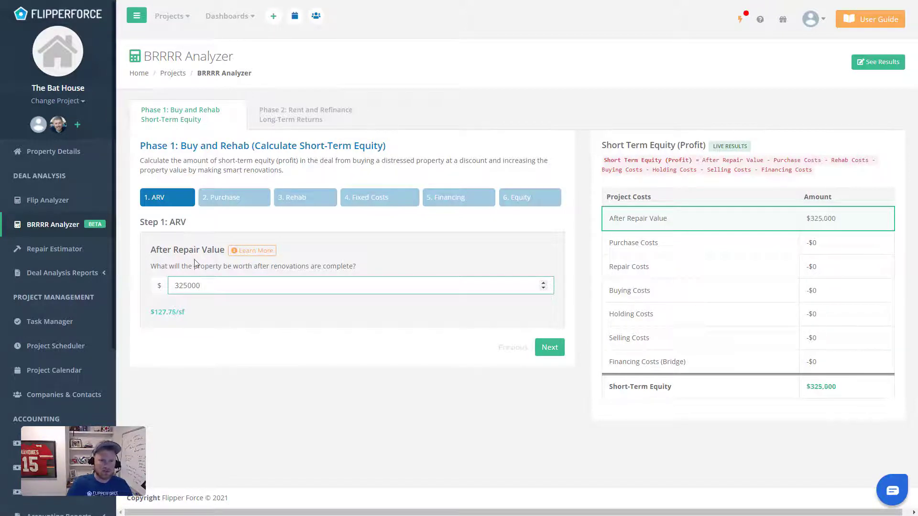
{"action": "left_click", "coordinate": [258, 203]}
{"action": "left_click", "coordinate": [238, 285]}
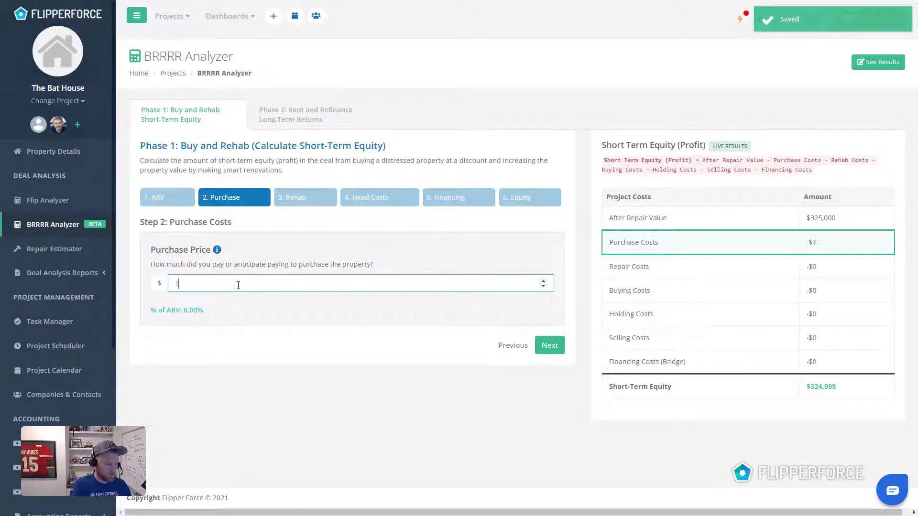
{"action": "type", "text": "150000"}
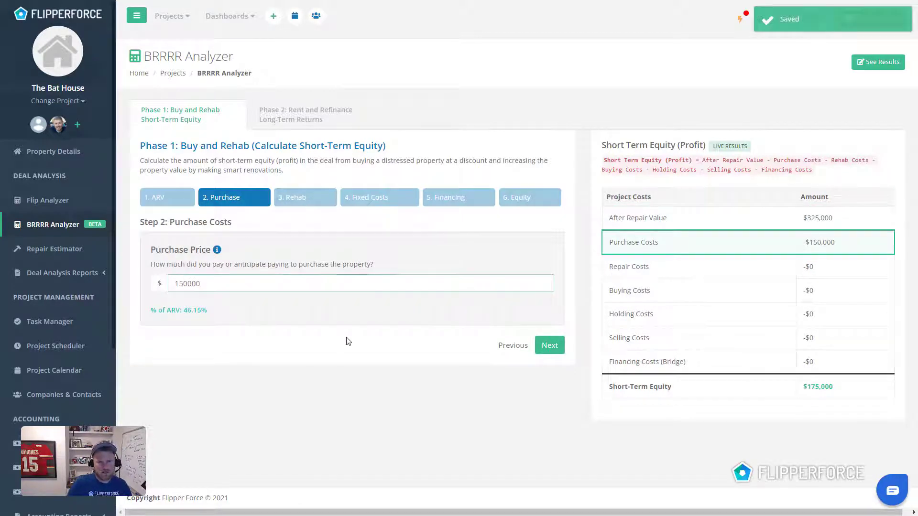
Enter a lump-sum repair cost of $70,000 in the rehab costs.
{"action": "left_click", "coordinate": [317, 199]}
{"action": "left_click", "coordinate": [242, 323]}
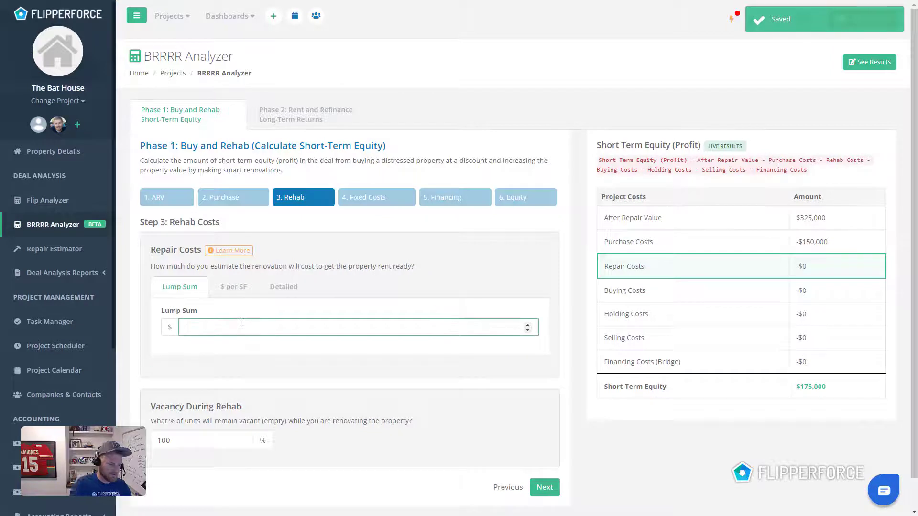
{"action": "type", "text": "70000"}
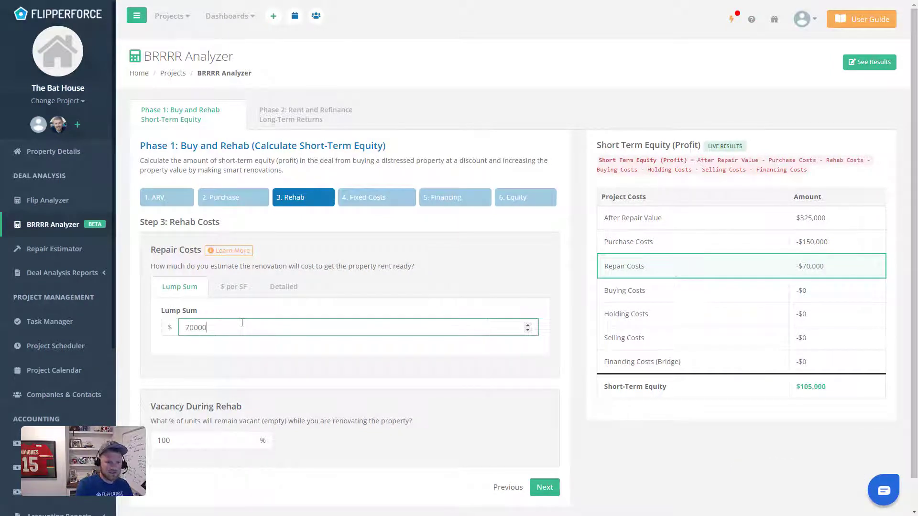
{"action": "left_click", "coordinate": [239, 386]}
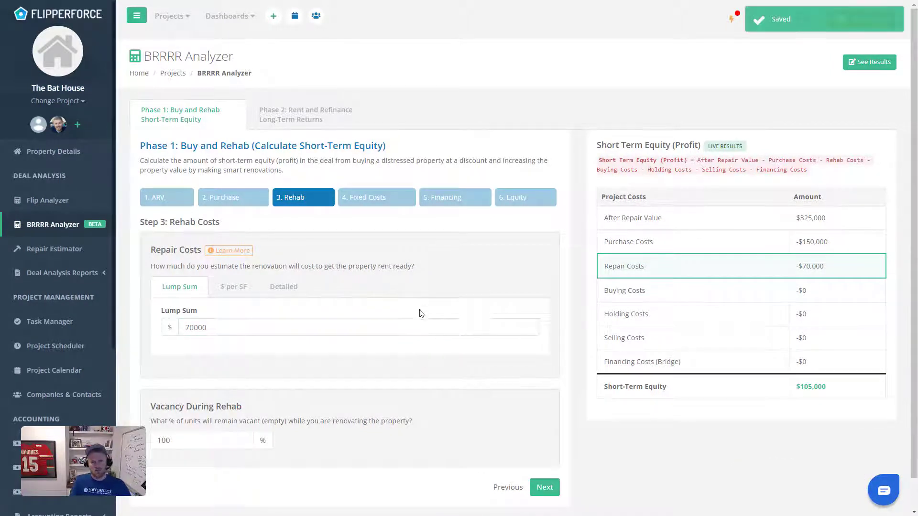
{"action": "scroll", "coordinate": [404, 342], "scroll_direction": "down", "scroll_amount": 1}
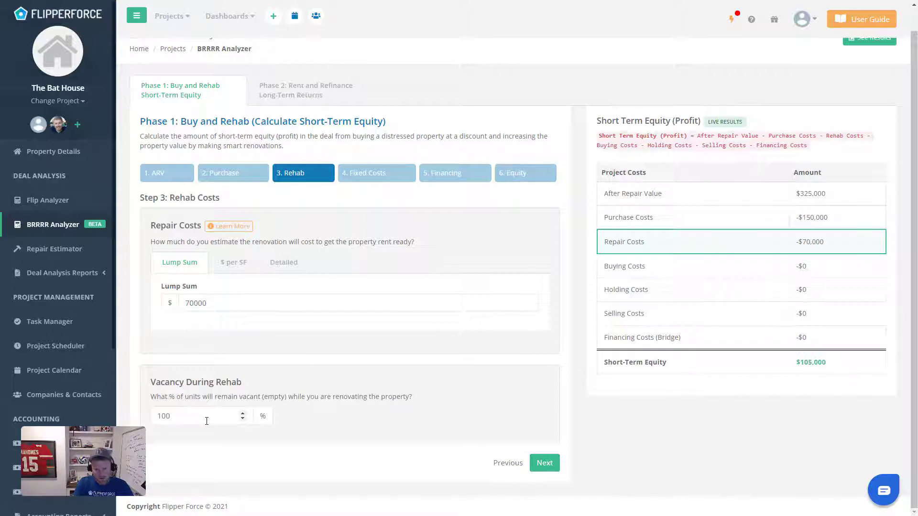
{"action": "left_click", "coordinate": [205, 420]}
{"action": "left_click", "coordinate": [299, 443]}
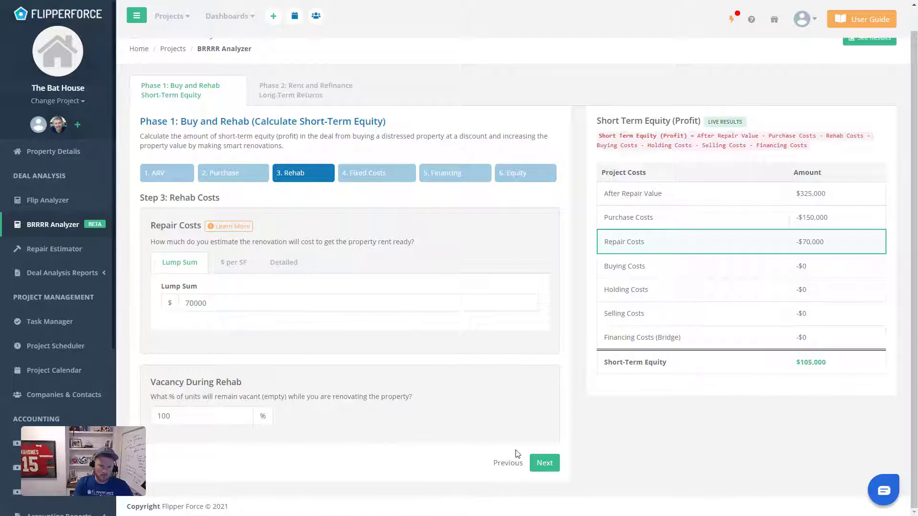
Proceed to the fixed costs and set the buying costs to 2% of the purchase price.
{"action": "left_click", "coordinate": [544, 463]}
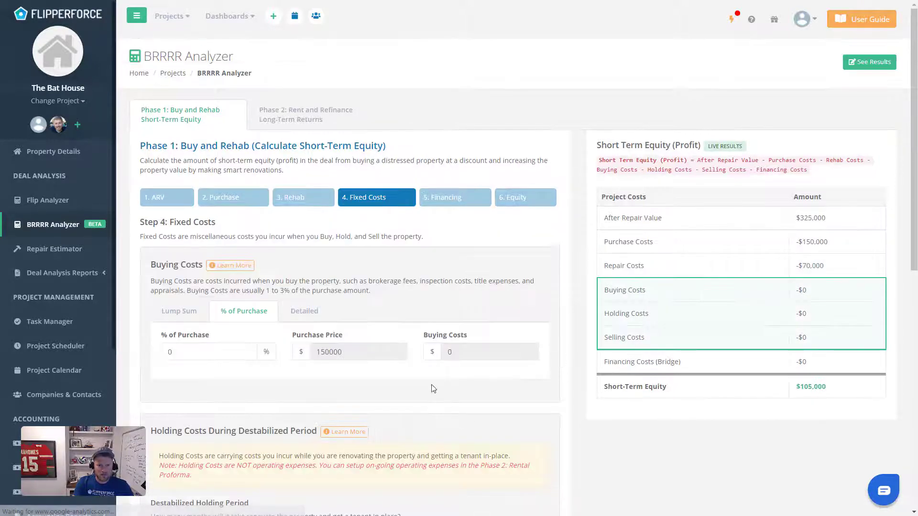
{"action": "scroll", "coordinate": [447, 341], "scroll_direction": "down", "scroll_amount": 1}
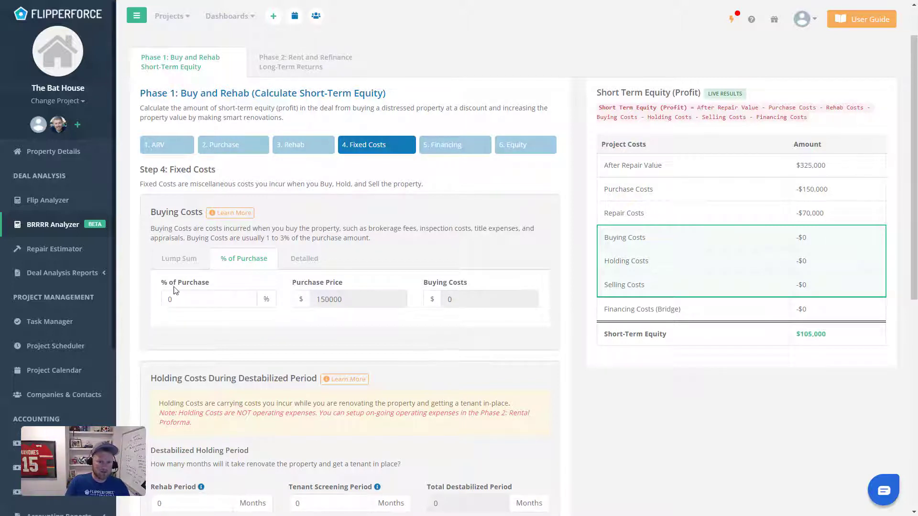
{"action": "double_click", "coordinate": [173, 299]}
{"action": "type", "text": "2"}
{"action": "left_click", "coordinate": [232, 360]}
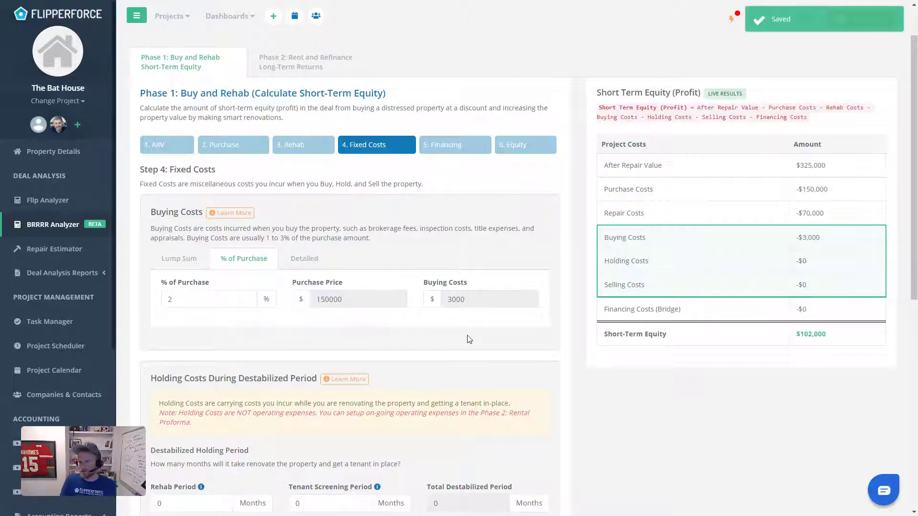
Set the rehab period to 4 months and the tenant screening period to 2 months.
{"action": "scroll", "coordinate": [455, 345], "scroll_direction": "down", "scroll_amount": 1}
{"action": "scroll", "coordinate": [456, 345], "scroll_direction": "down", "scroll_amount": 3}
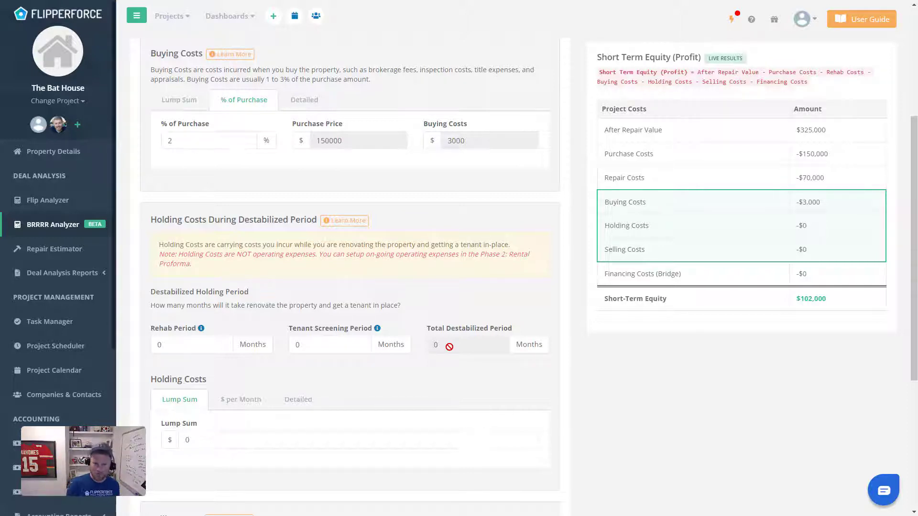
{"action": "left_click", "coordinate": [190, 350]}
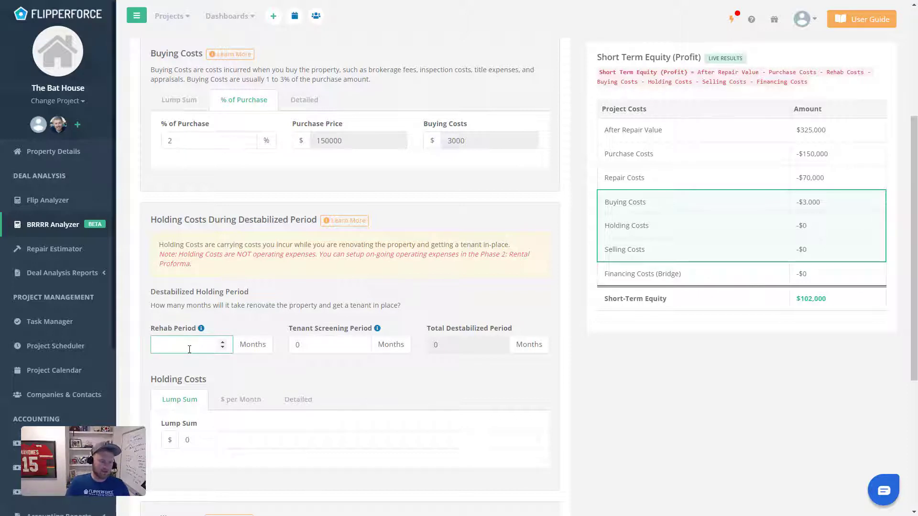
{"action": "type", "text": "4"}
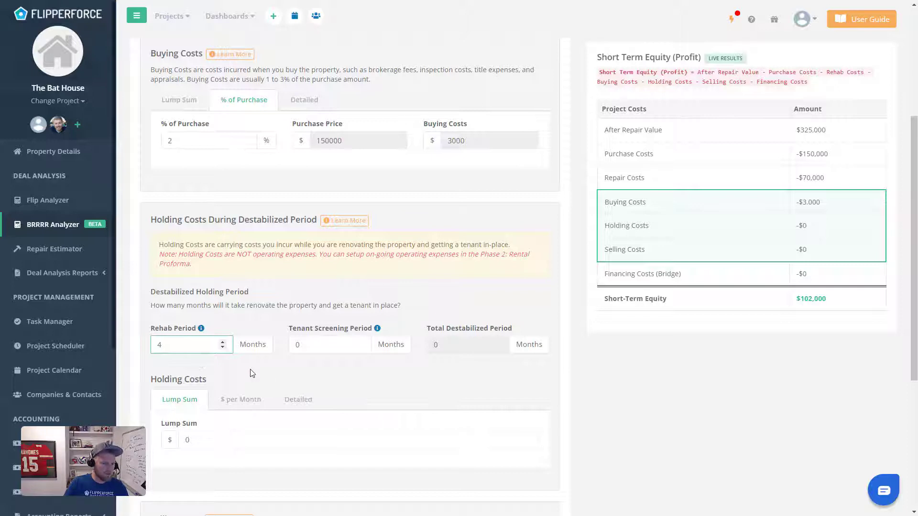
{"action": "left_click", "coordinate": [261, 375]}
{"action": "left_click", "coordinate": [328, 349]}
{"action": "type", "text": "2"}
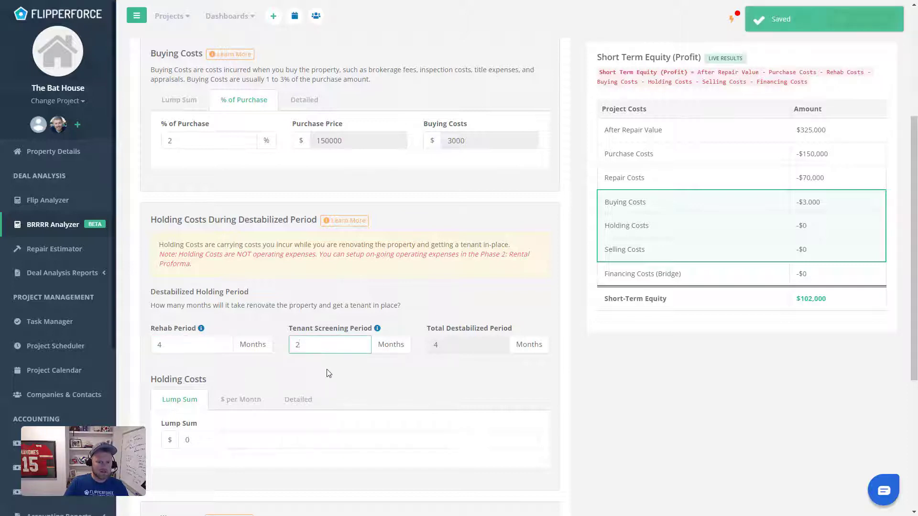
{"action": "left_click", "coordinate": [329, 373]}
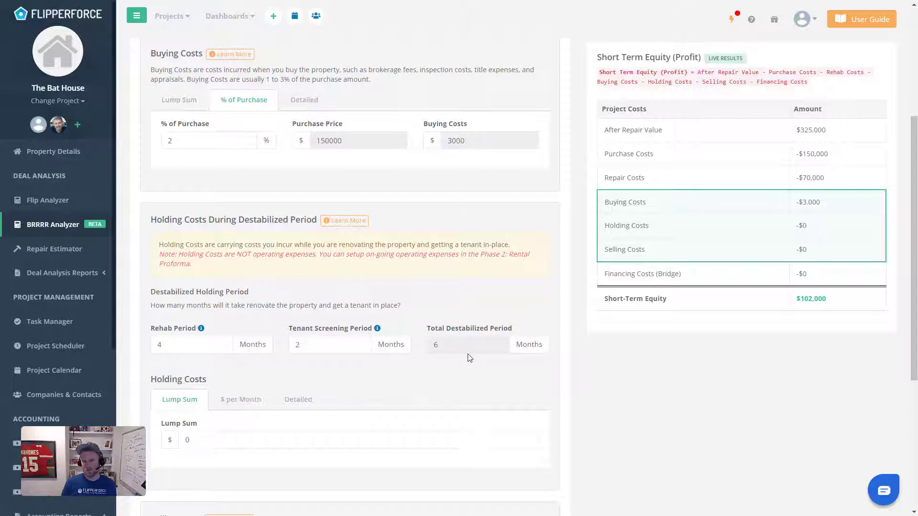
Try estimating the holding costs at a flat $800 per month.
{"action": "left_click", "coordinate": [260, 410]}
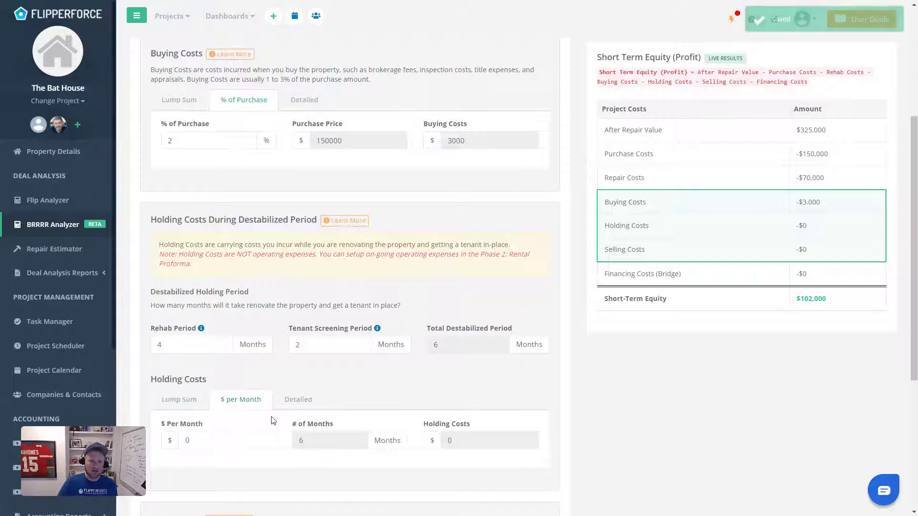
{"action": "scroll", "coordinate": [244, 430], "scroll_direction": "down", "scroll_amount": 1}
{"action": "left_click", "coordinate": [208, 390]}
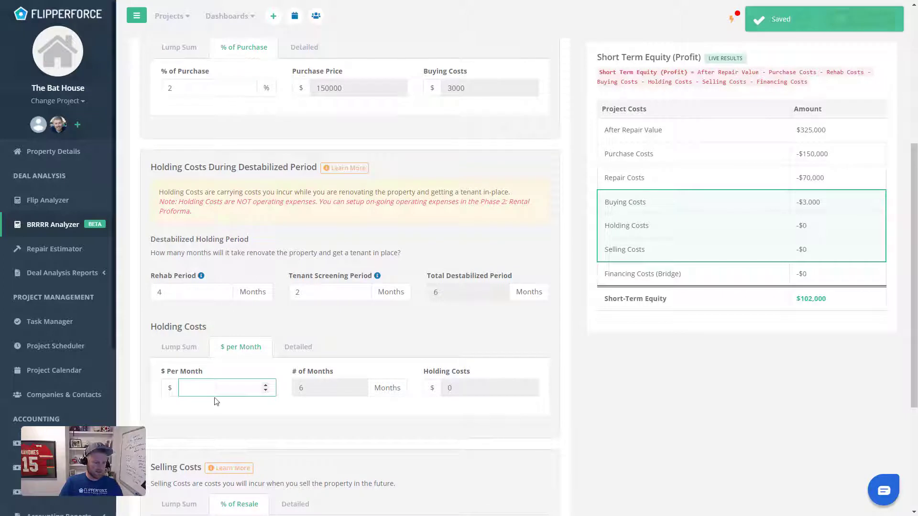
{"action": "type", "text": "800"}
Switch the holding costs to a detailed breakdown with monthly property taxes of $200 and utilities of $300.
{"action": "left_click", "coordinate": [298, 348]}
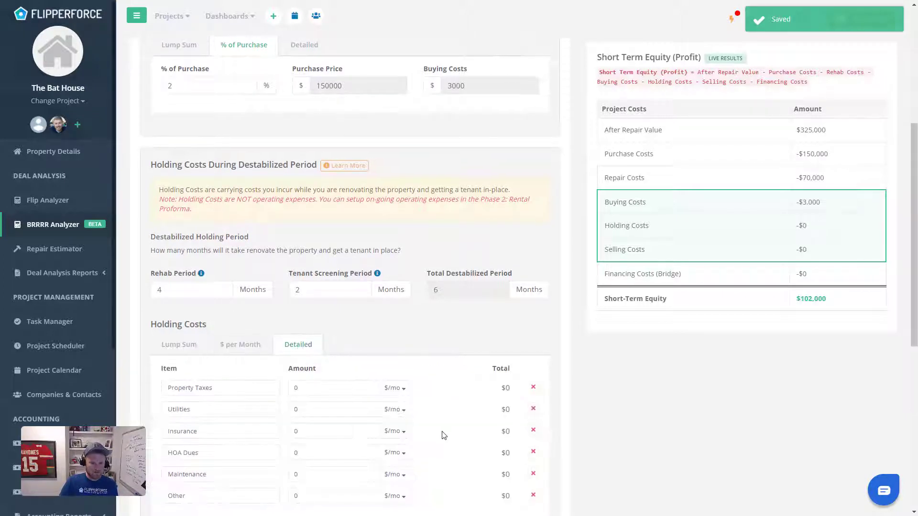
{"action": "scroll", "coordinate": [307, 435], "scroll_direction": "down", "scroll_amount": 2}
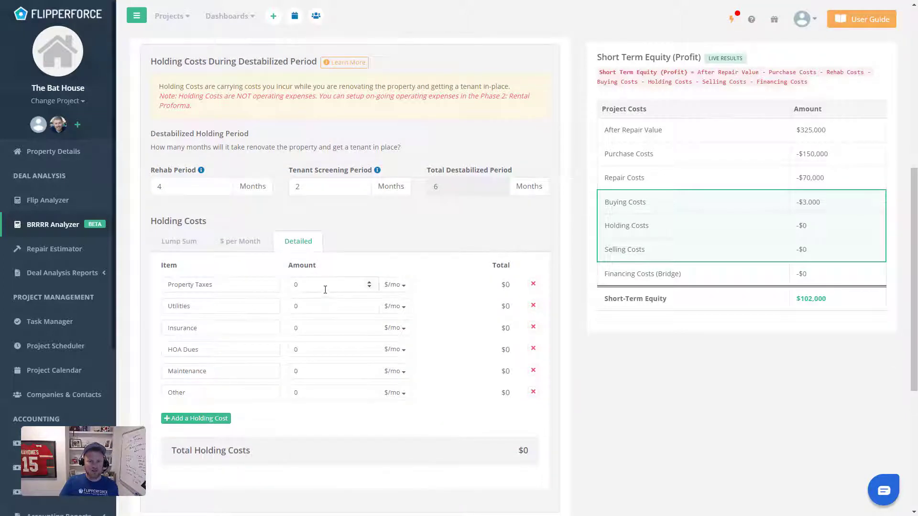
{"action": "left_click", "coordinate": [304, 284]}
{"action": "type", "text": "2"}
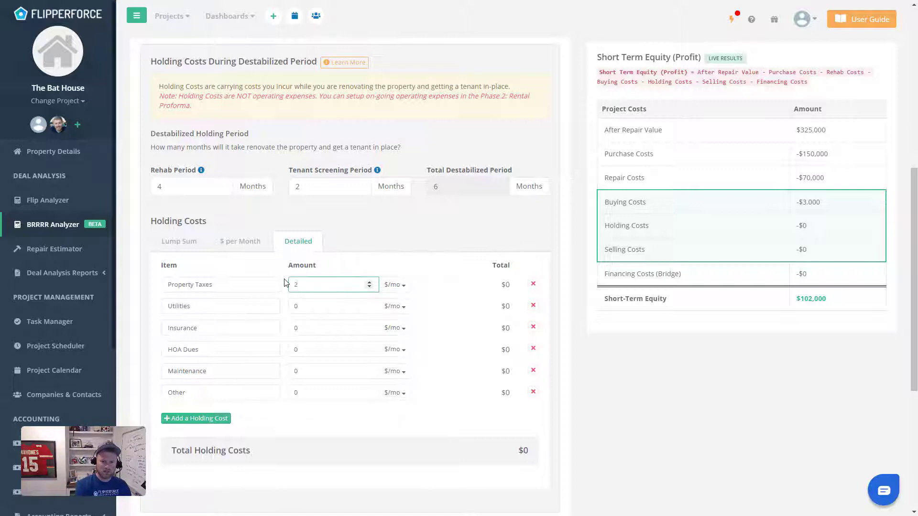
{"action": "type", "text": "00"}
{"action": "key", "text": "Tab"}
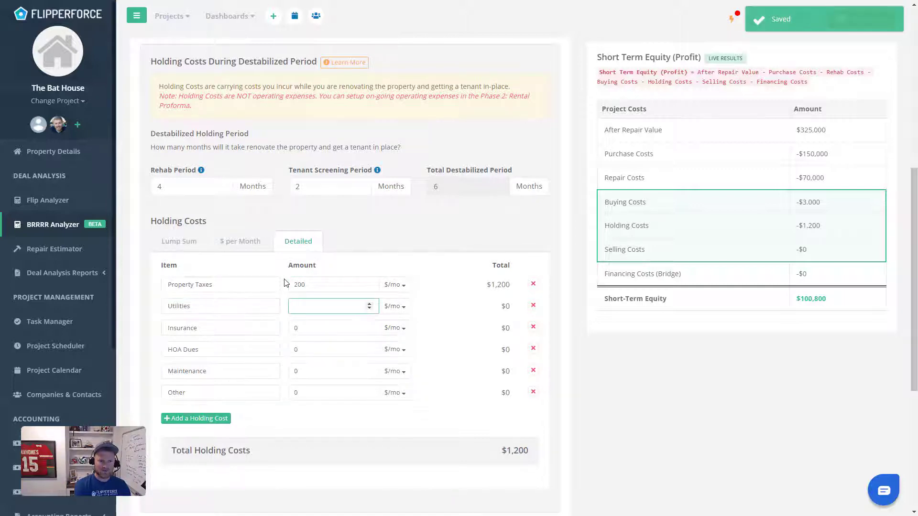
{"action": "type", "text": "300"}
{"action": "key", "text": "Tab"}
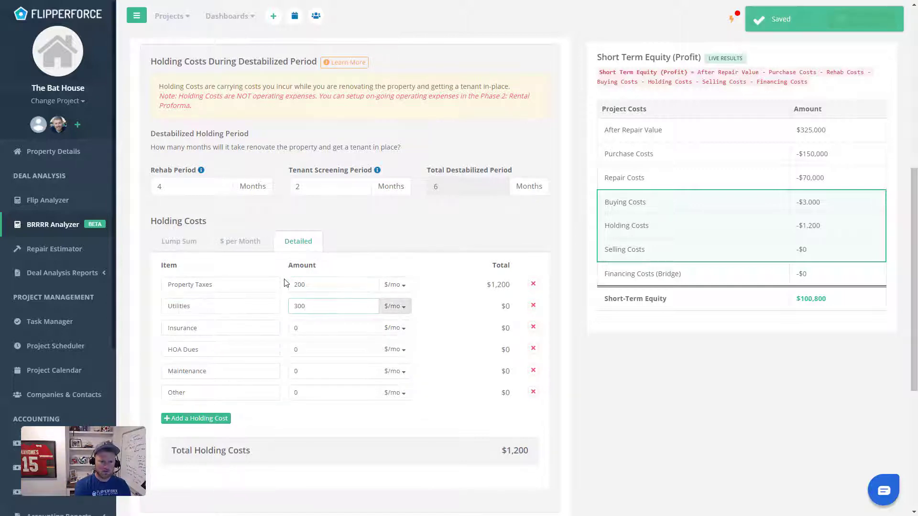
Enter monthly holding costs of $100 for insurance and $100 for maintenance, skipping HOA dues.
{"action": "key", "text": "Tab"}
{"action": "key", "text": "Tab"}
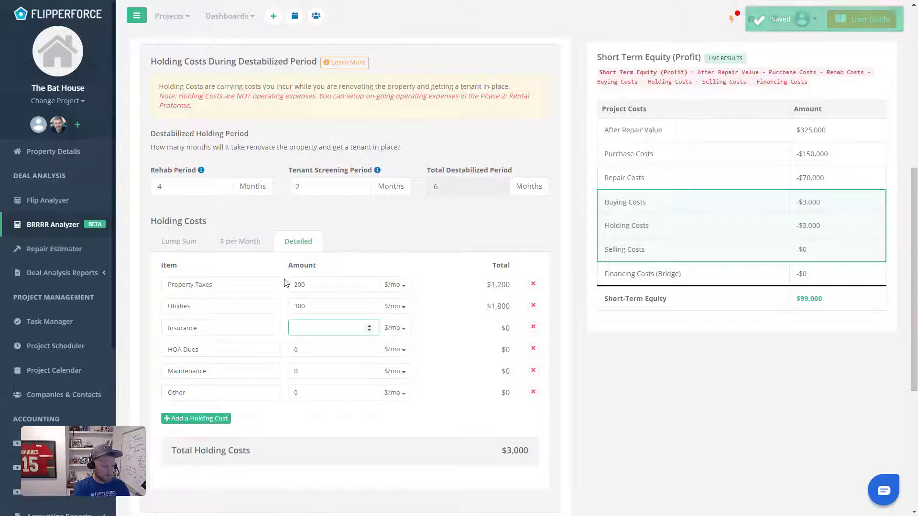
{"action": "type", "text": "100"}
{"action": "key", "text": "Tab"}
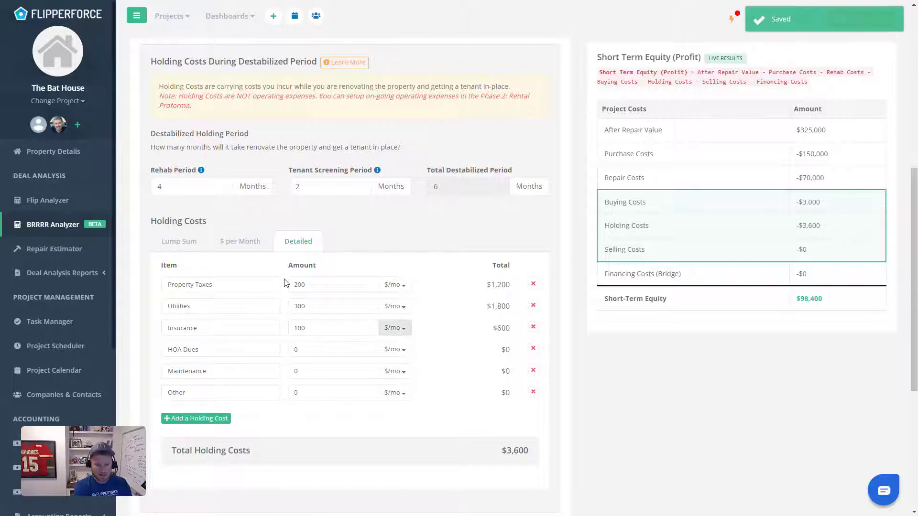
{"action": "key", "text": "Tab"}
{"action": "key", "text": "Tab"}
{"action": "key", "text": "Tab"}
{"action": "key", "text": "Tab"}
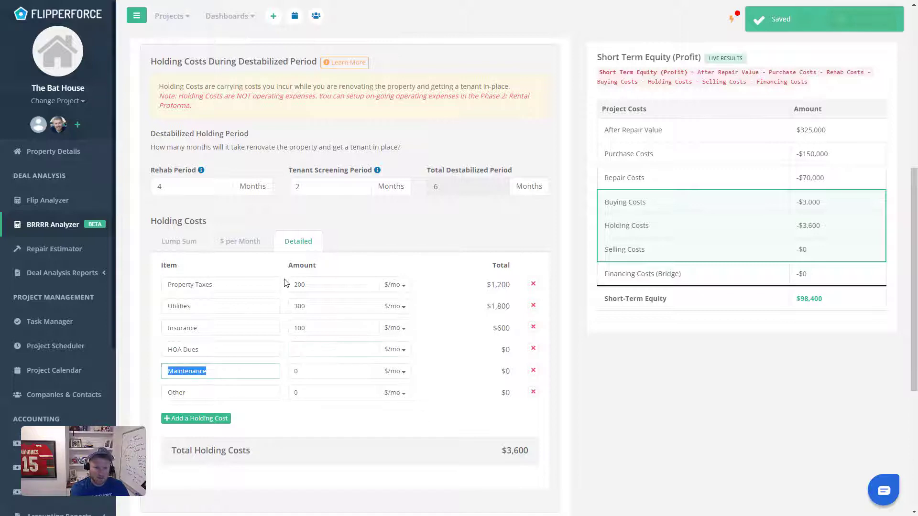
{"action": "key", "text": "Tab"}
{"action": "type", "text": "100"}
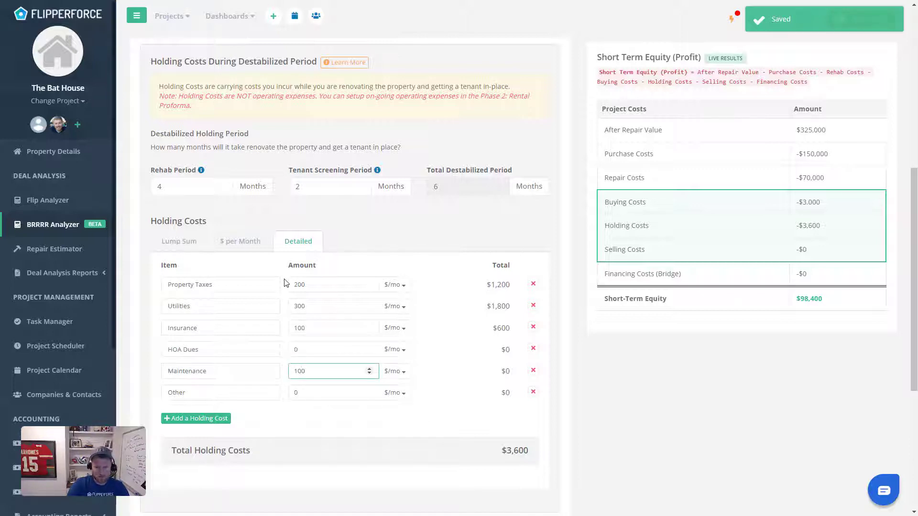
{"action": "left_click", "coordinate": [424, 427]}
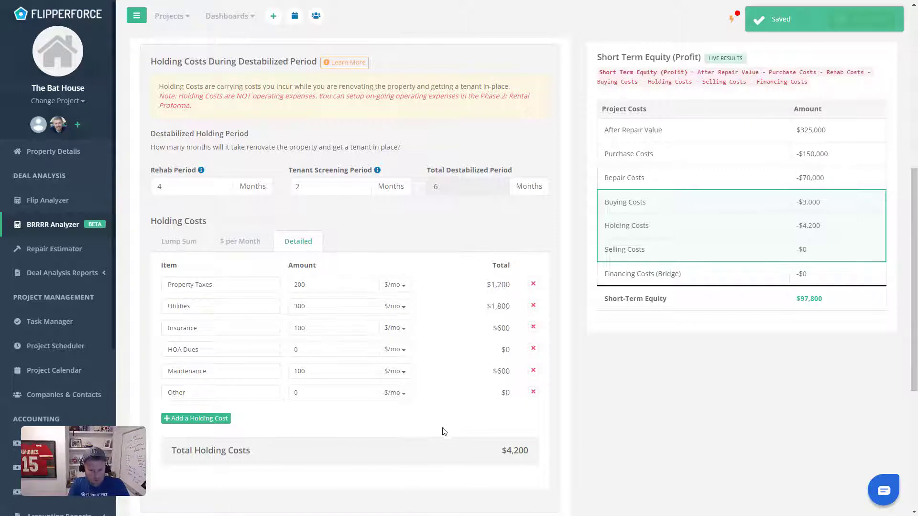
{"action": "left_click_drag", "start_coordinate": [493, 450], "coordinate": [541, 455]}
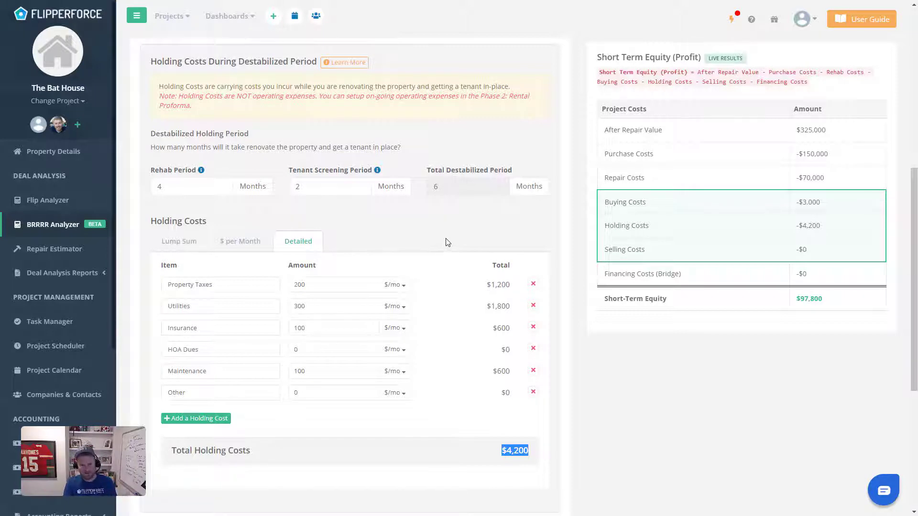
{"action": "left_click", "coordinate": [526, 464]}
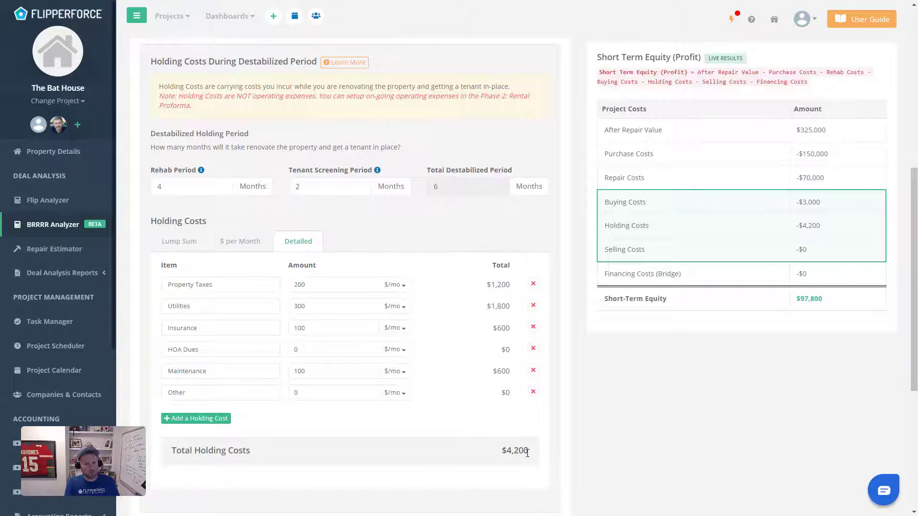
Set the selling costs to 8% of the resale amount.
{"action": "scroll", "coordinate": [517, 443], "scroll_direction": "down", "scroll_amount": 1}
{"action": "scroll", "coordinate": [520, 441], "scroll_direction": "down", "scroll_amount": 2}
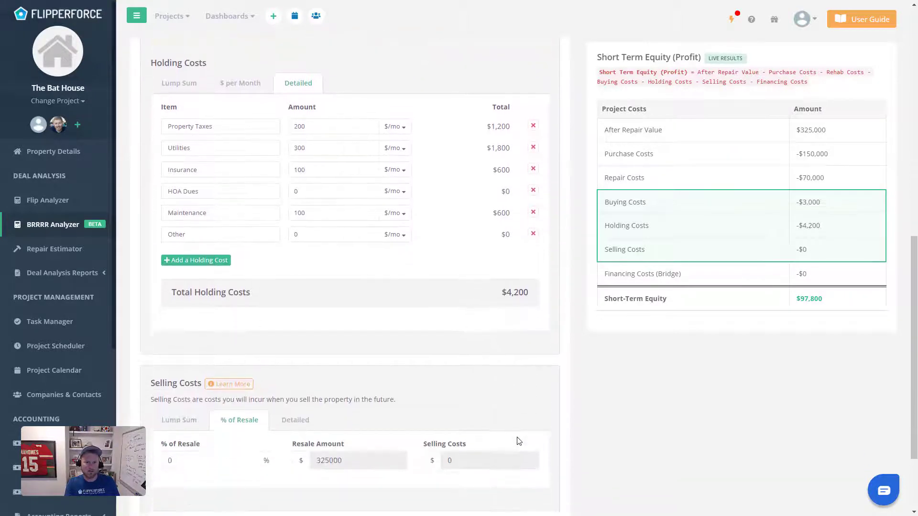
{"action": "scroll", "coordinate": [479, 436], "scroll_direction": "down", "scroll_amount": 1}
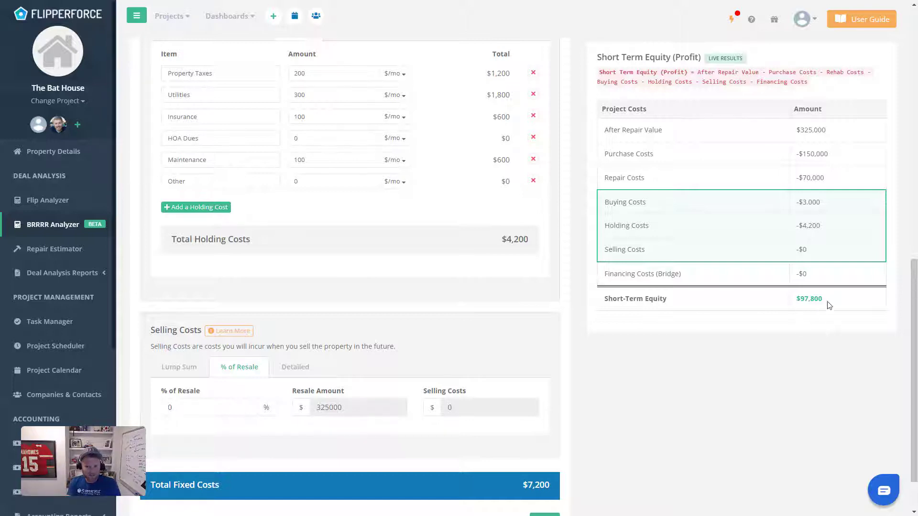
{"action": "left_click_drag", "start_coordinate": [838, 301], "coordinate": [792, 303]}
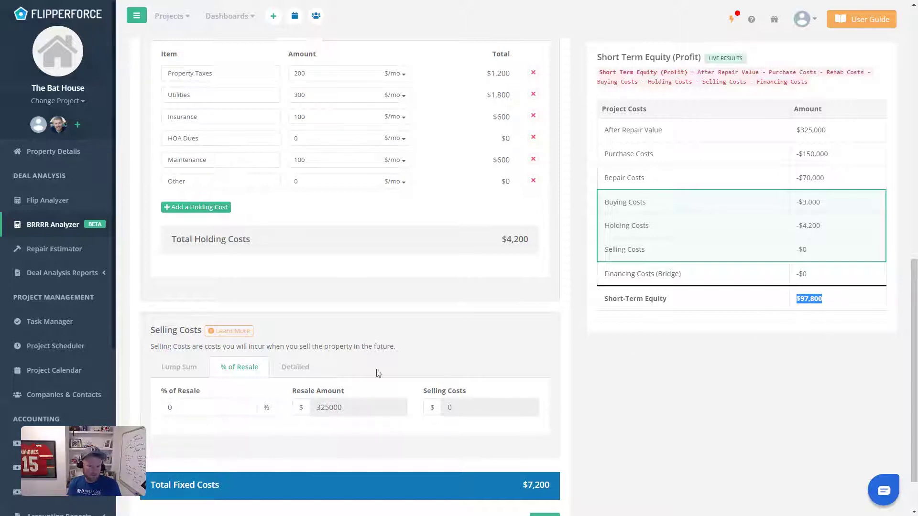
{"action": "left_click", "coordinate": [167, 407]}
{"action": "type", "text": "8"}
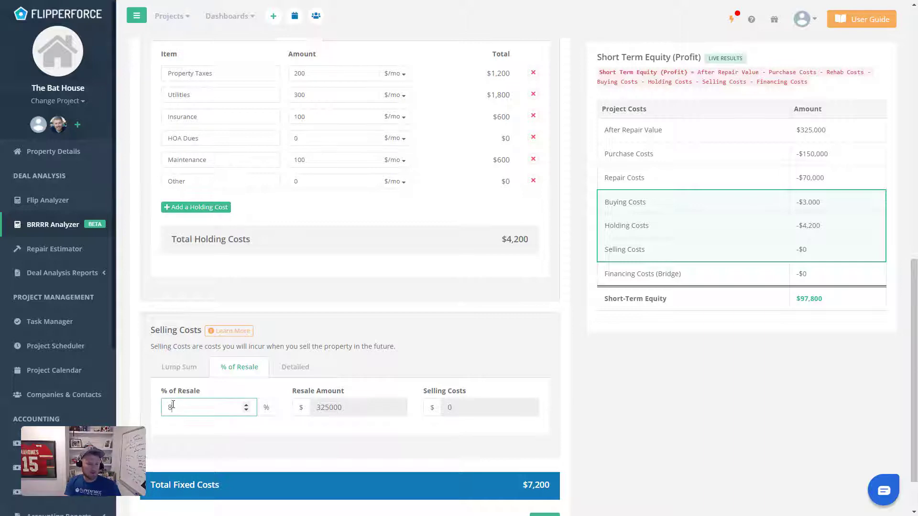
Continue from fixed costs to purchase financing and choose the bridge loan as the funding strategy.
{"action": "left_click", "coordinate": [228, 435]}
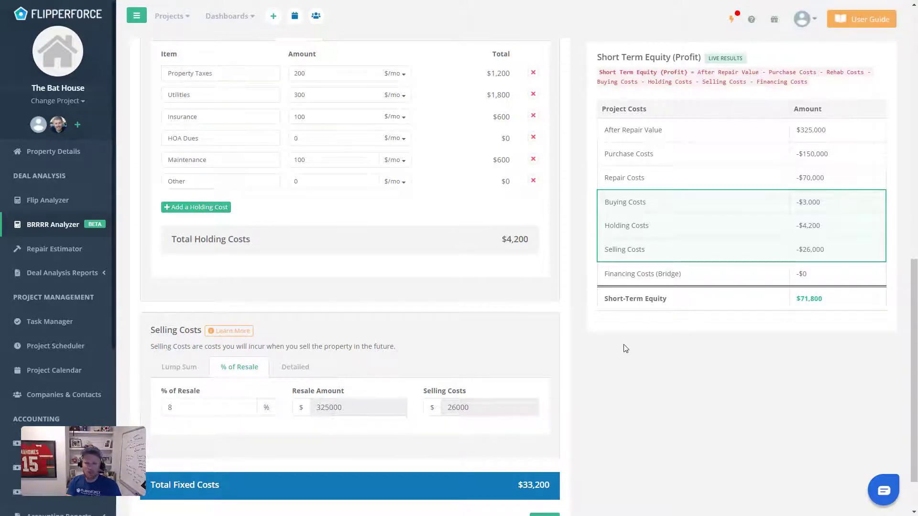
{"action": "scroll", "coordinate": [636, 364], "scroll_direction": "down", "scroll_amount": 2}
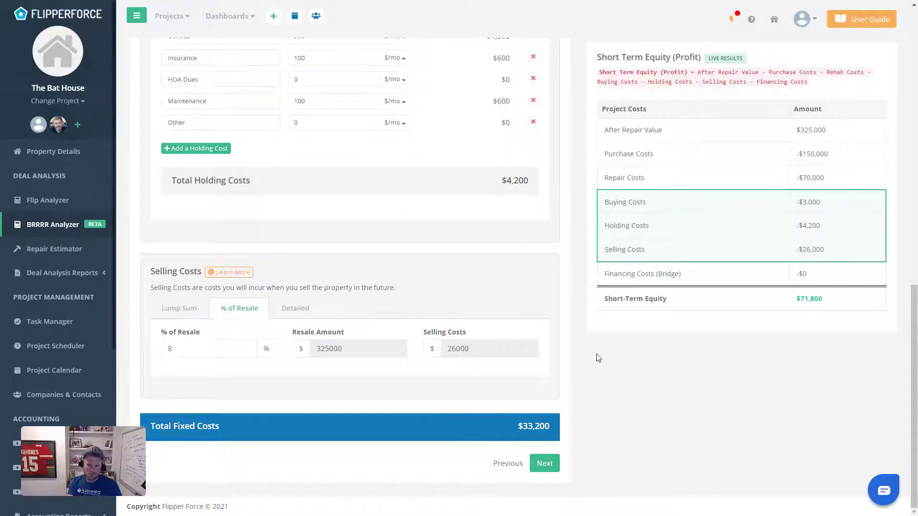
{"action": "left_click", "coordinate": [544, 464]}
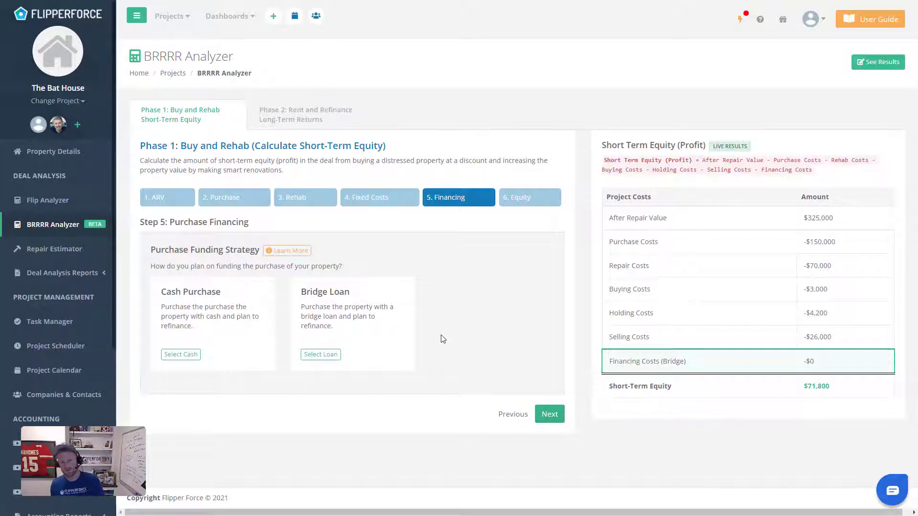
{"action": "left_click", "coordinate": [328, 355]}
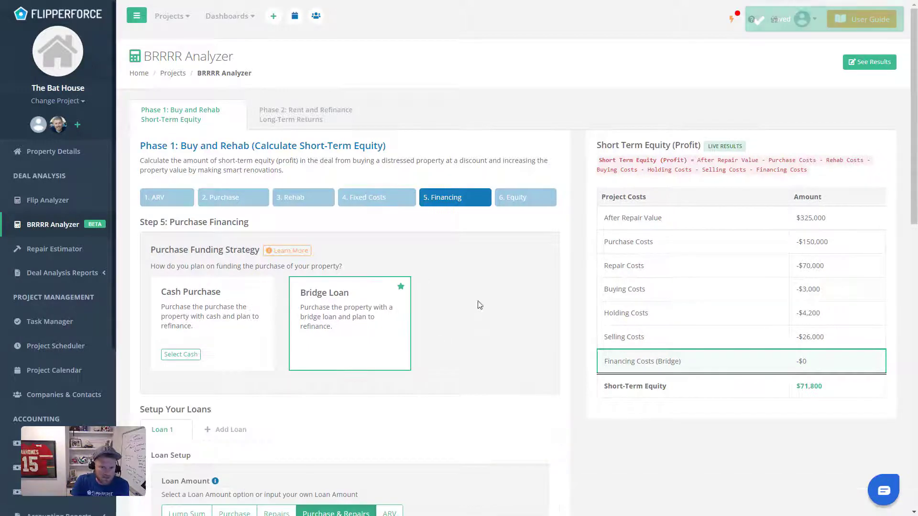
Set the LTV on the purchase amount to 80% for Loan 1, keeping the purchase and repairs loan option.
{"action": "scroll", "coordinate": [480, 324], "scroll_direction": "down", "scroll_amount": 5}
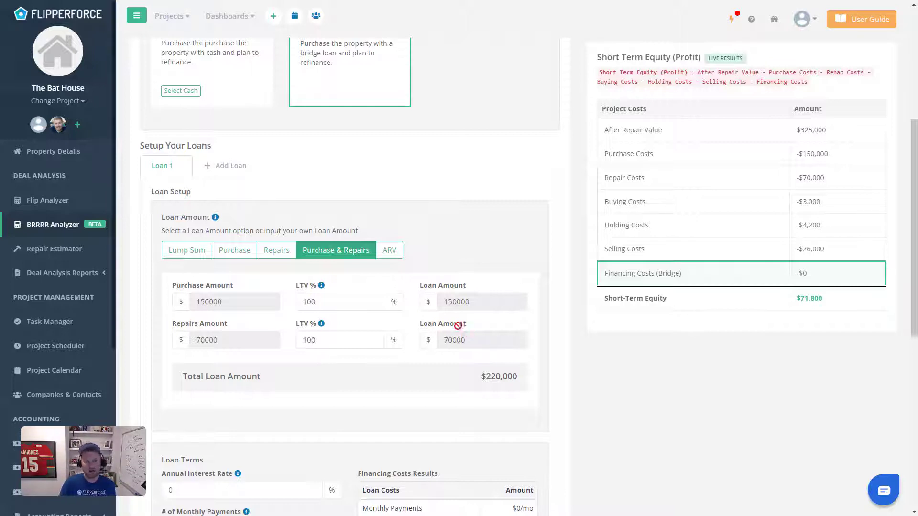
{"action": "left_click", "coordinate": [298, 300]}
{"action": "type", "text": "80"}
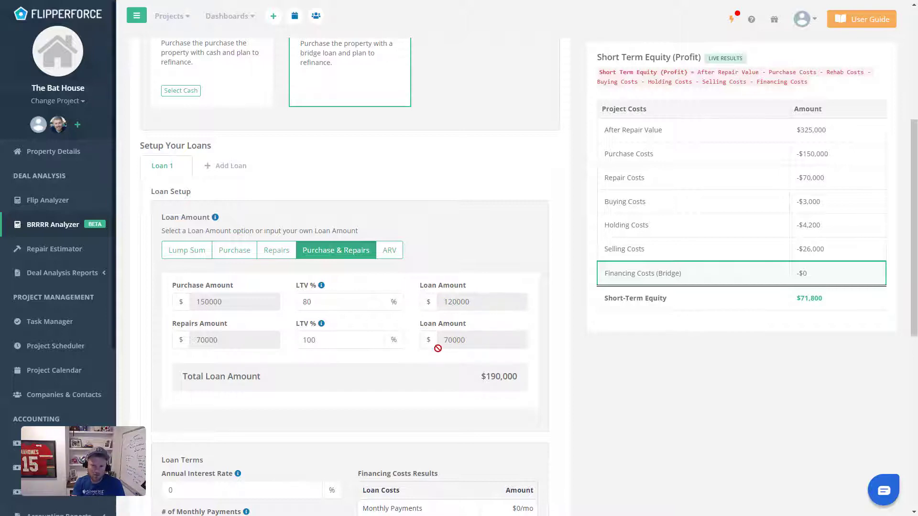
{"action": "left_click_drag", "start_coordinate": [477, 380], "coordinate": [511, 399]}
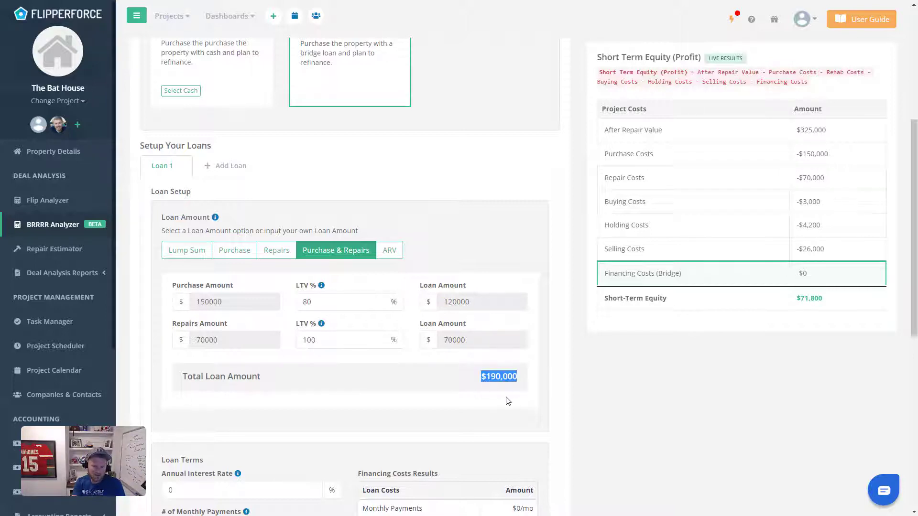
Set the bridge loan's annual interest rate to 12%.
{"action": "scroll", "coordinate": [493, 384], "scroll_direction": "down", "scroll_amount": 2}
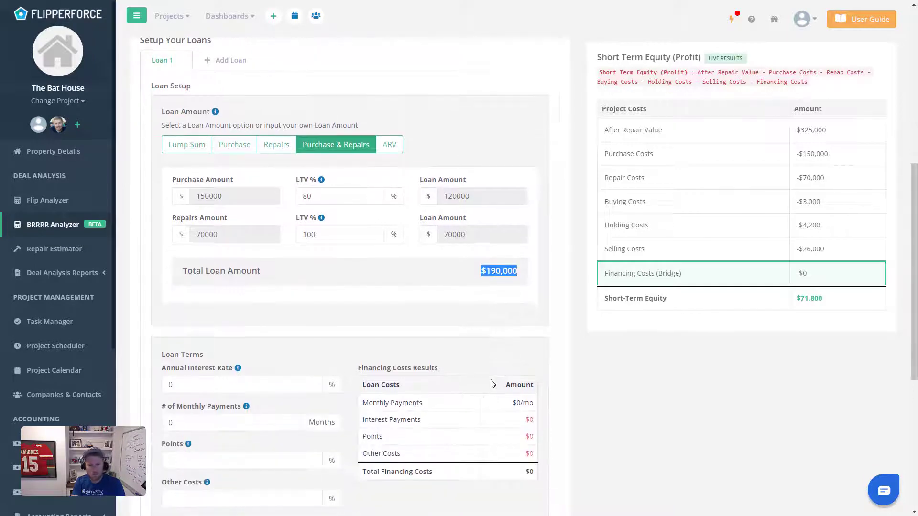
{"action": "scroll", "coordinate": [476, 381], "scroll_direction": "down", "scroll_amount": 1}
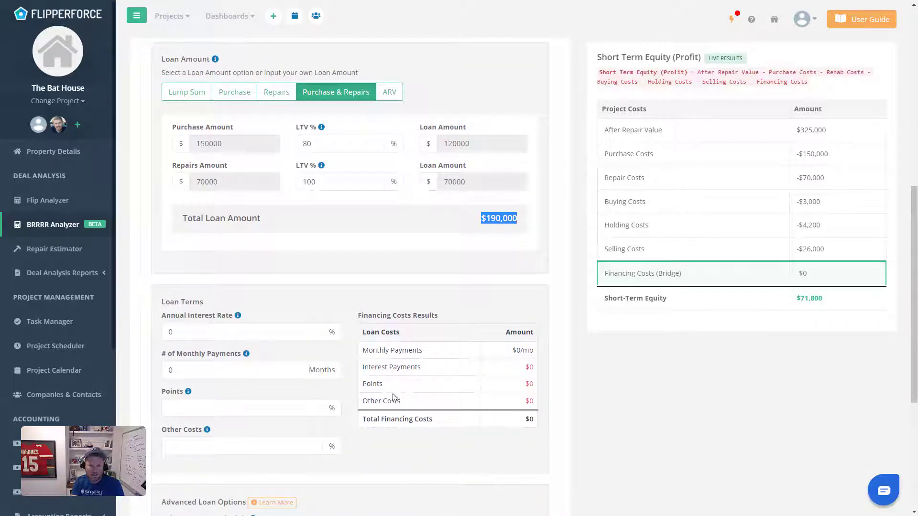
{"action": "left_click", "coordinate": [187, 334]}
{"action": "type", "text": "12"}
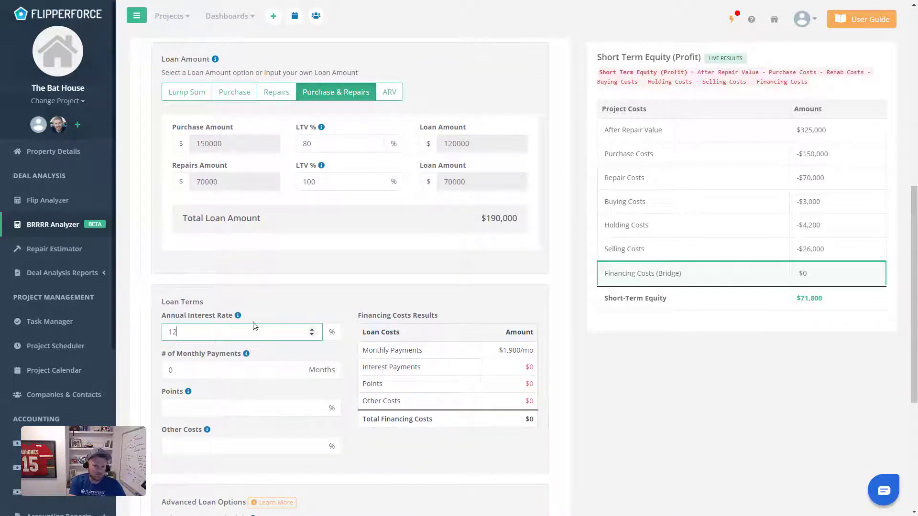
{"action": "left_click", "coordinate": [282, 304]}
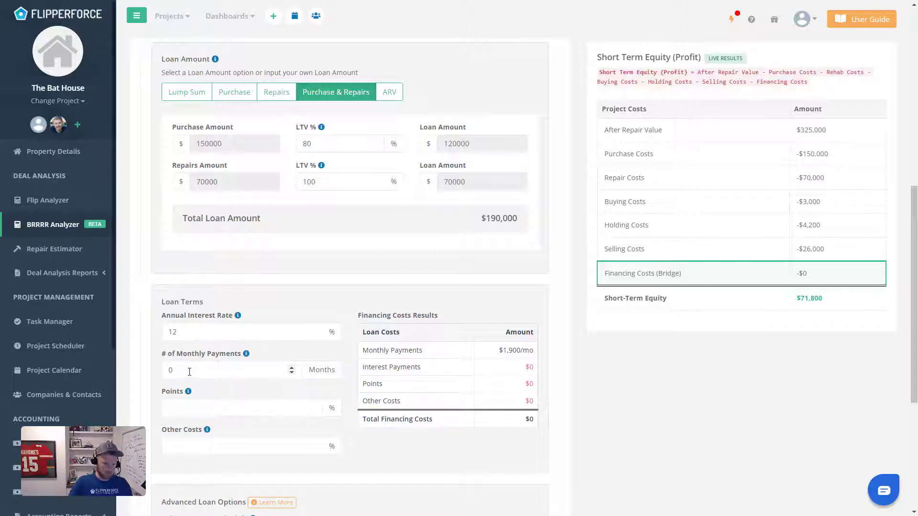
Set the bridge loan's term to 12 monthly payments and its points to 2%.
{"action": "double_click", "coordinate": [173, 374]}
{"action": "type", "text": "12"}
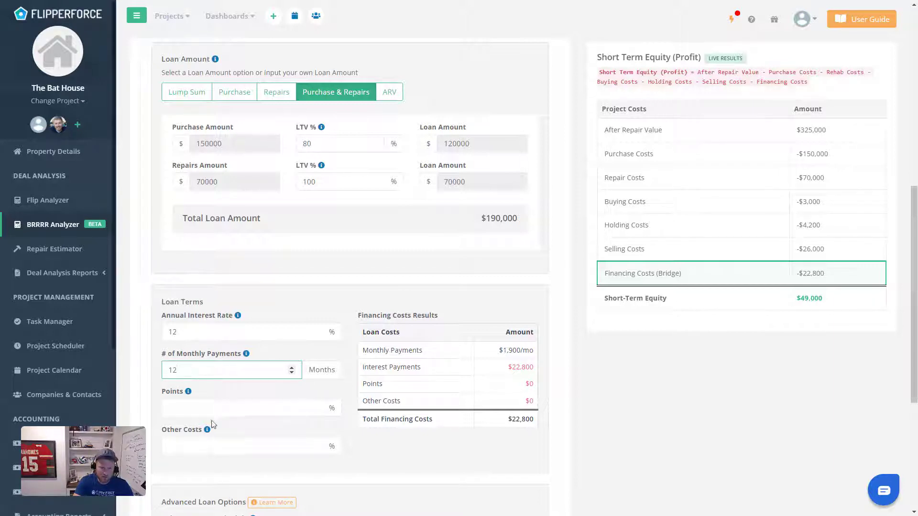
{"action": "left_click", "coordinate": [198, 410]}
{"action": "type", "text": "2"}
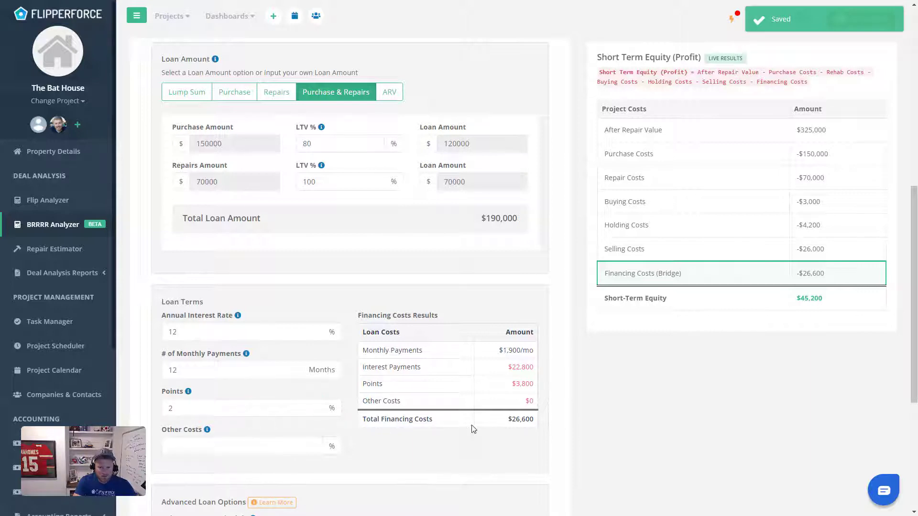
Leave the advanced loan options at their defaults and continue to the desired equity step.
{"action": "scroll", "coordinate": [472, 426], "scroll_direction": "down", "scroll_amount": 1}
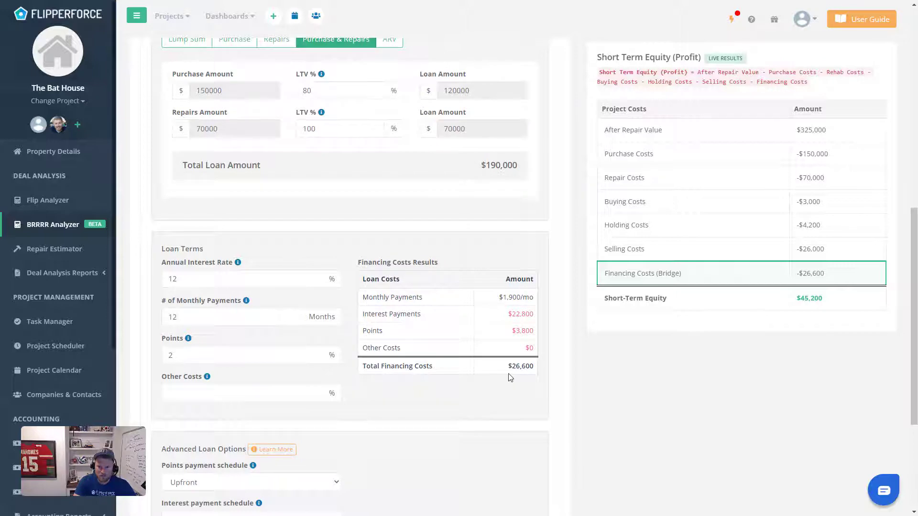
{"action": "scroll", "coordinate": [499, 365], "scroll_direction": "down", "scroll_amount": 2}
{"action": "scroll", "coordinate": [489, 368], "scroll_direction": "down", "scroll_amount": 1}
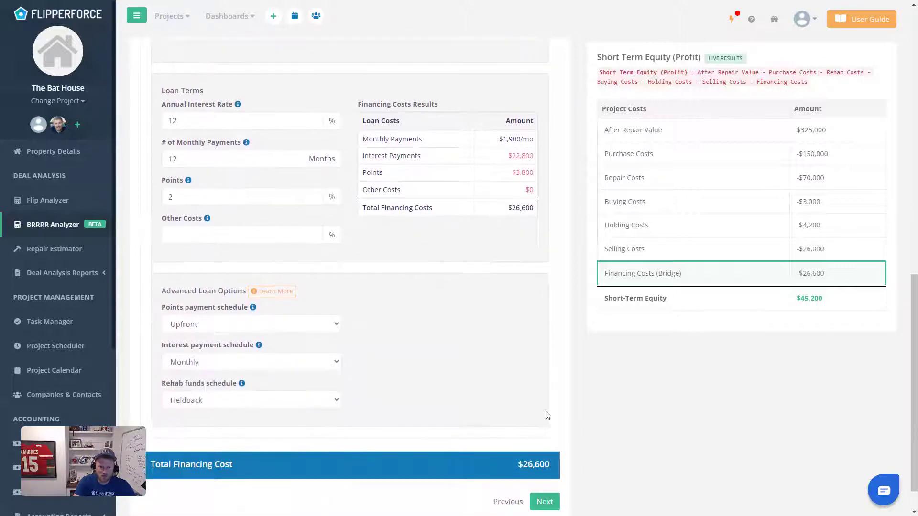
{"action": "left_click", "coordinate": [546, 501]}
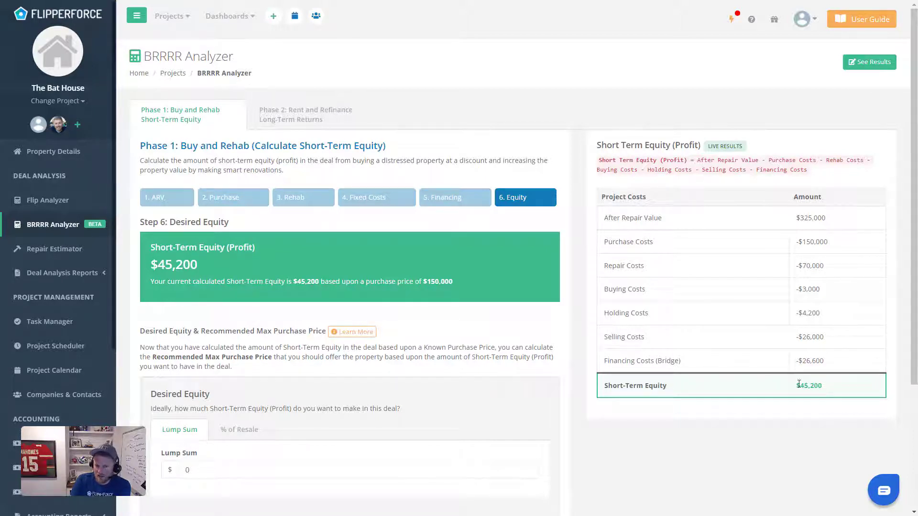
Try a desired equity of 15% of the resale amount.
{"action": "scroll", "coordinate": [569, 337], "scroll_direction": "down", "scroll_amount": 3}
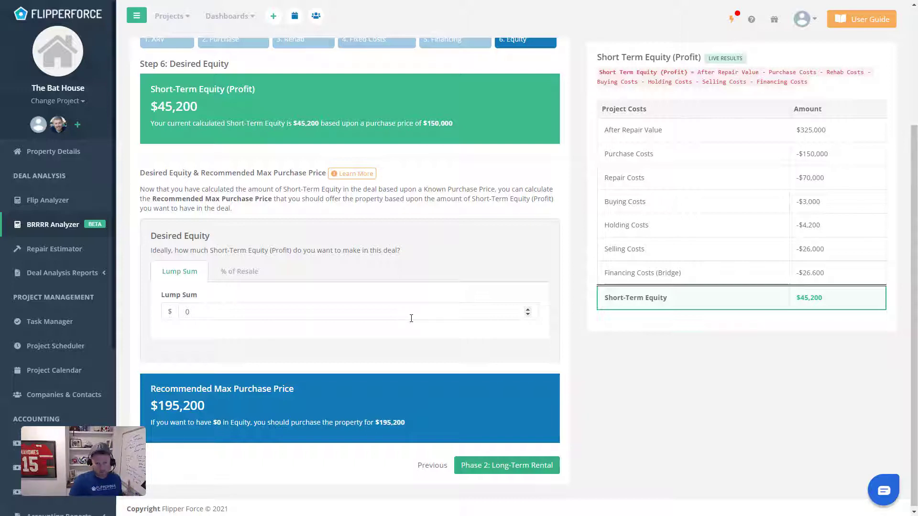
{"action": "left_click", "coordinate": [243, 275]}
{"action": "left_click", "coordinate": [228, 319]}
{"action": "key", "text": "BackSpace"}
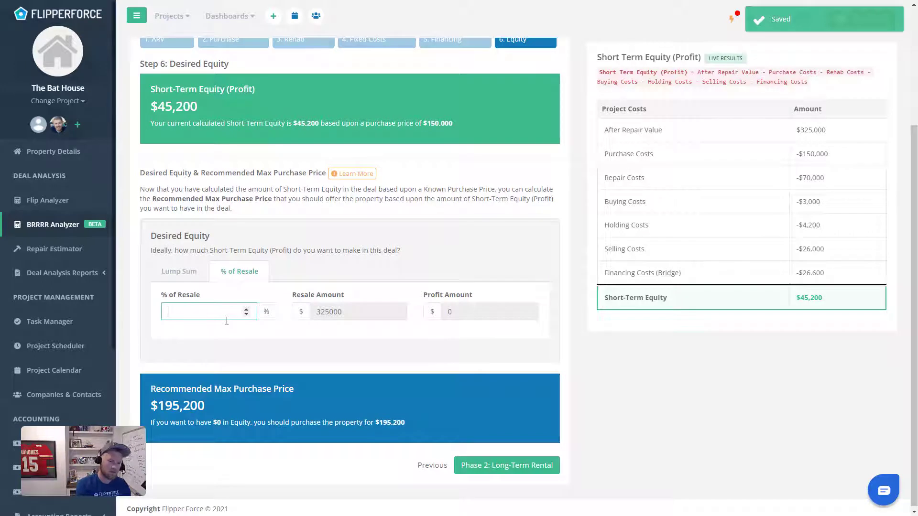
{"action": "left_click", "coordinate": [268, 351]}
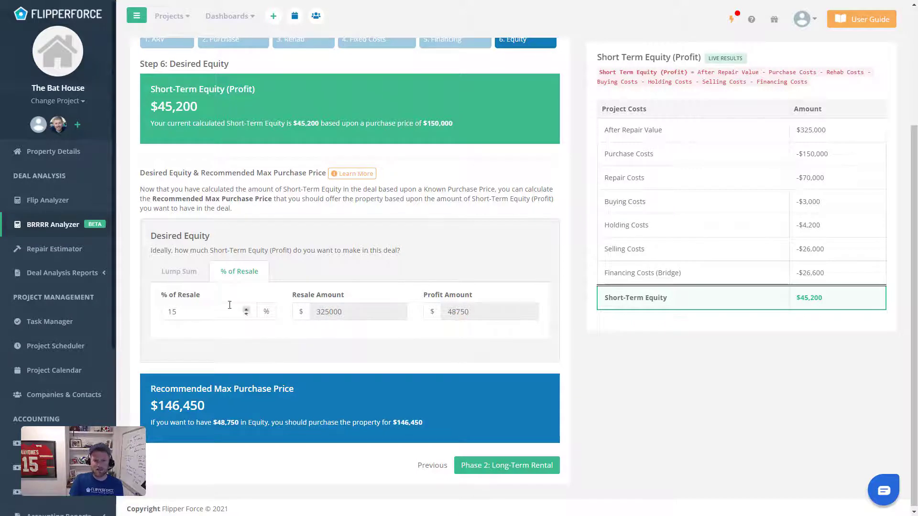
Set the desired equity to a lump sum of $20,000 and check the recommended max purchase price.
{"action": "left_click", "coordinate": [196, 277]}
{"action": "double_click", "coordinate": [219, 313]}
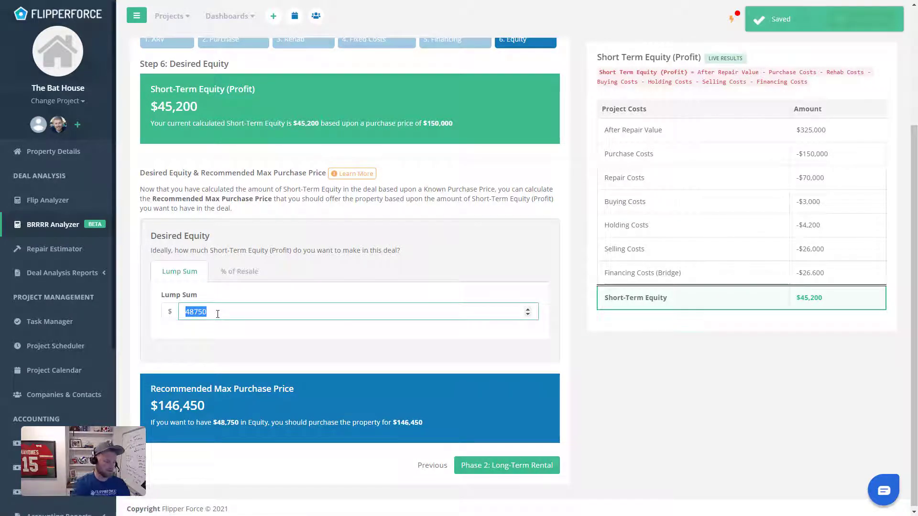
{"action": "type", "text": "20000"}
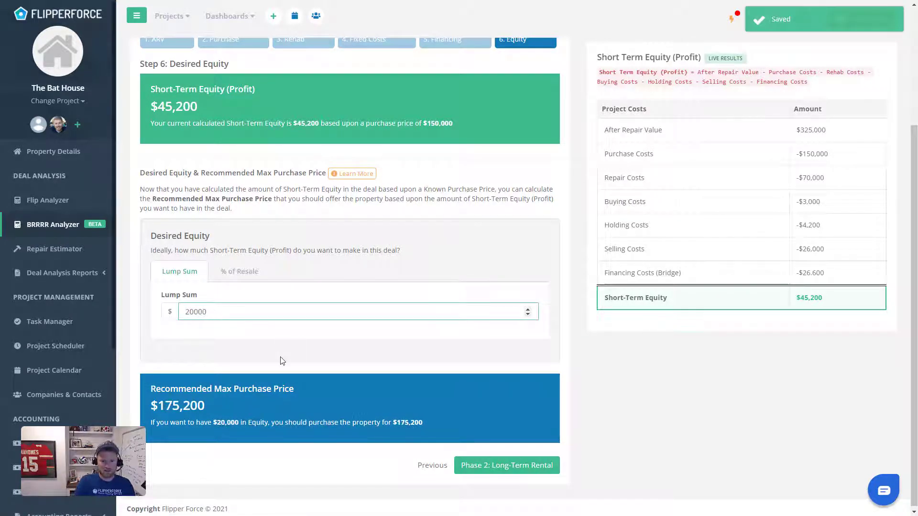
{"action": "left_click", "coordinate": [280, 358]}
{"action": "left_click_drag", "start_coordinate": [158, 385], "coordinate": [293, 398]}
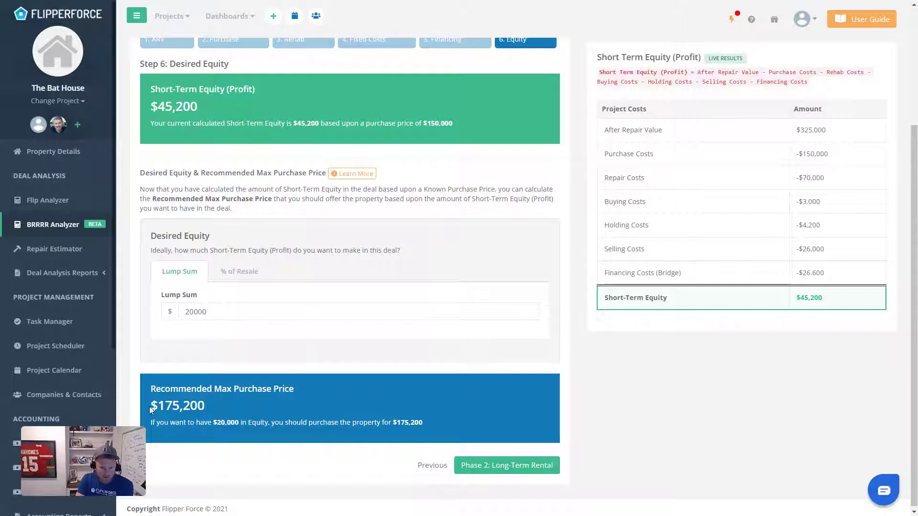
{"action": "left_click_drag", "start_coordinate": [149, 407], "coordinate": [224, 412]}
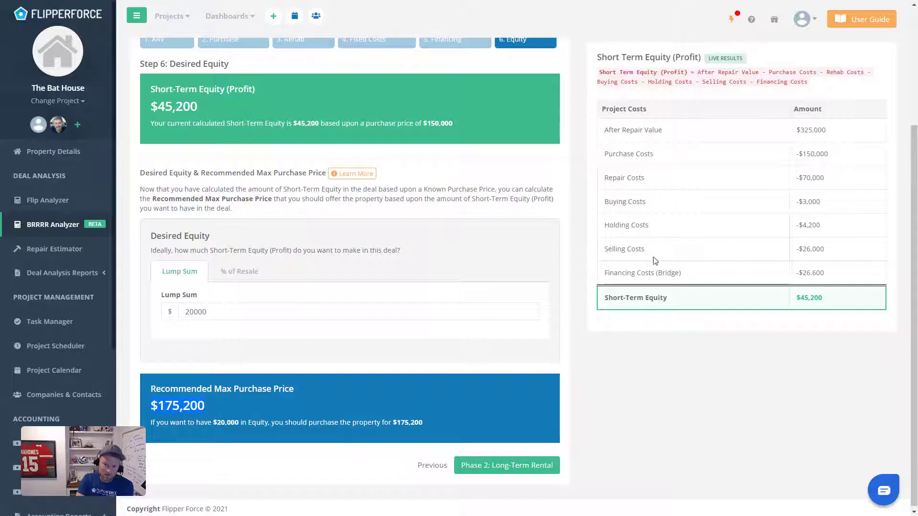
Go back to the purchase costs, set the purchase price to $175,000 and check the short-term equity.
{"action": "scroll", "coordinate": [789, 215], "scroll_direction": "up", "scroll_amount": 3}
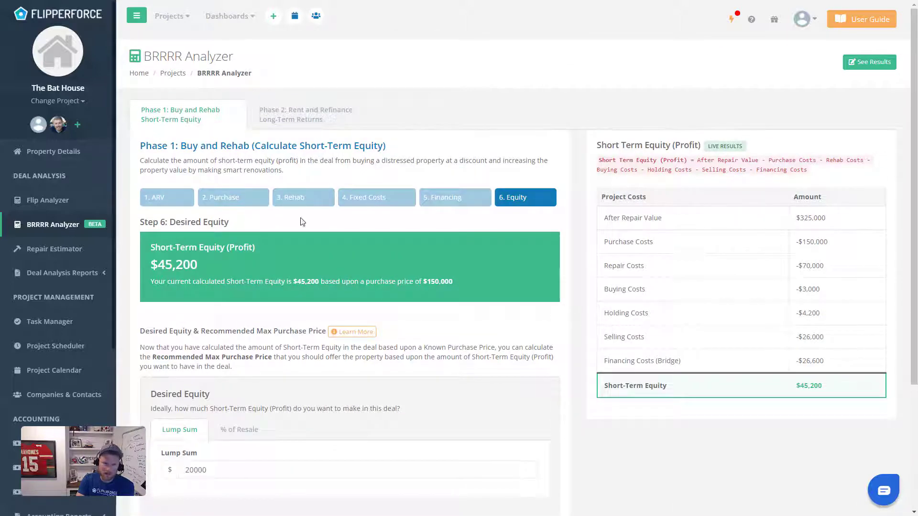
{"action": "left_click", "coordinate": [261, 203]}
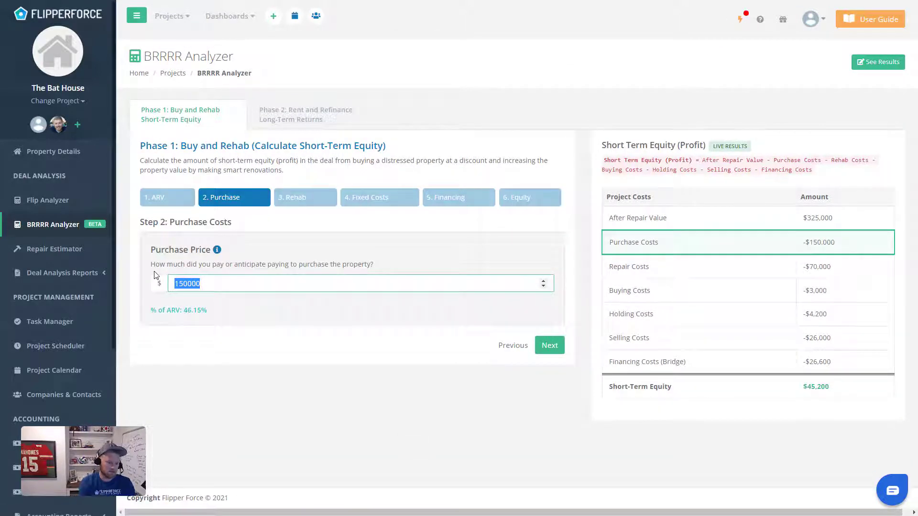
{"action": "type", "text": "175000"}
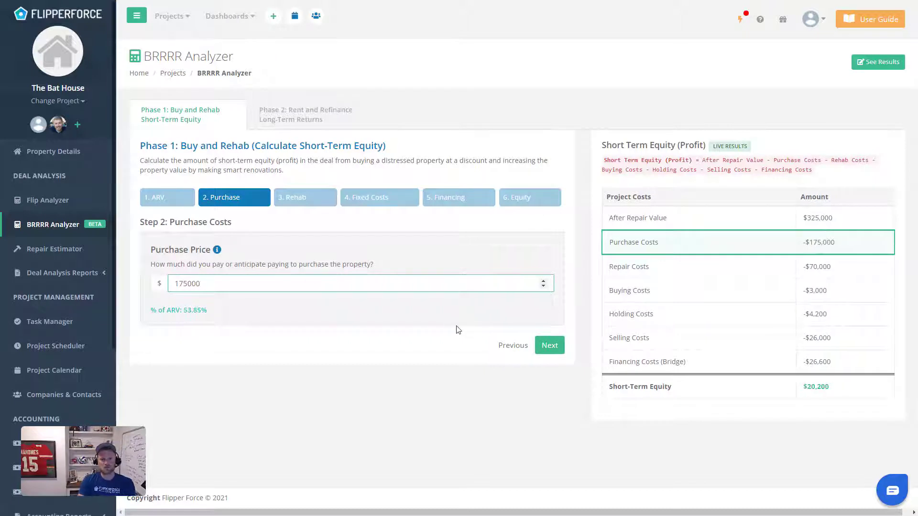
{"action": "left_click", "coordinate": [331, 394]}
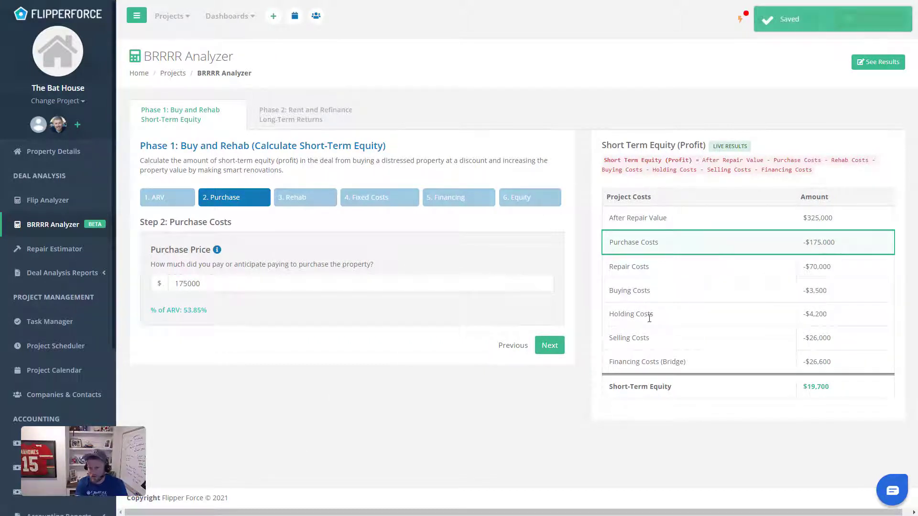
{"action": "double_click", "coordinate": [807, 389]}
{"action": "left_click", "coordinate": [770, 426]}
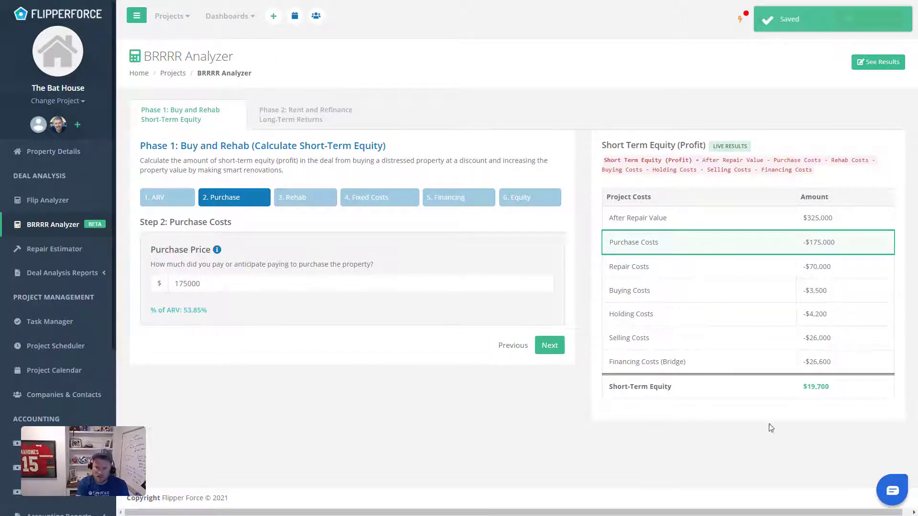
Compare the short-term equity with the desired equity in the final Phase 1 step, and open Phase 2: Rent and Refinance.
{"action": "left_click", "coordinate": [545, 198]}
{"action": "scroll", "coordinate": [419, 316], "scroll_direction": "down", "scroll_amount": 3}
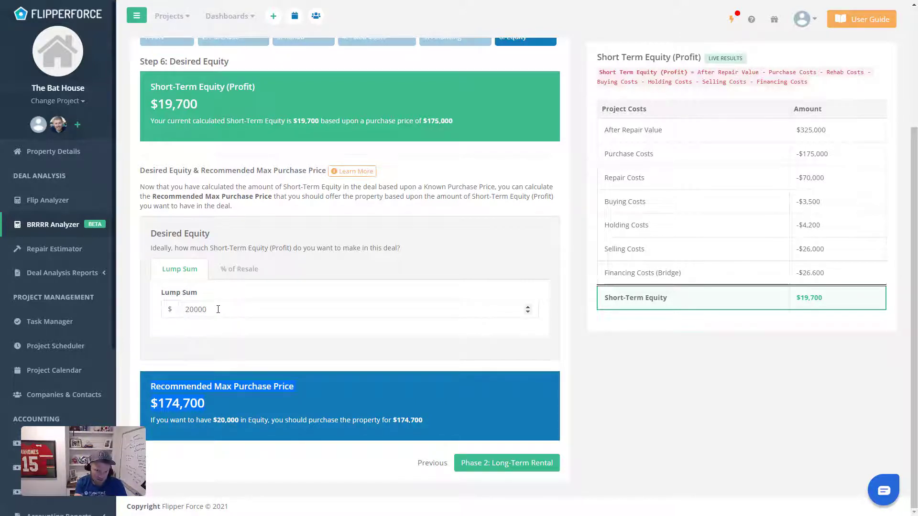
{"action": "scroll", "coordinate": [421, 358], "scroll_direction": "up", "scroll_amount": 3}
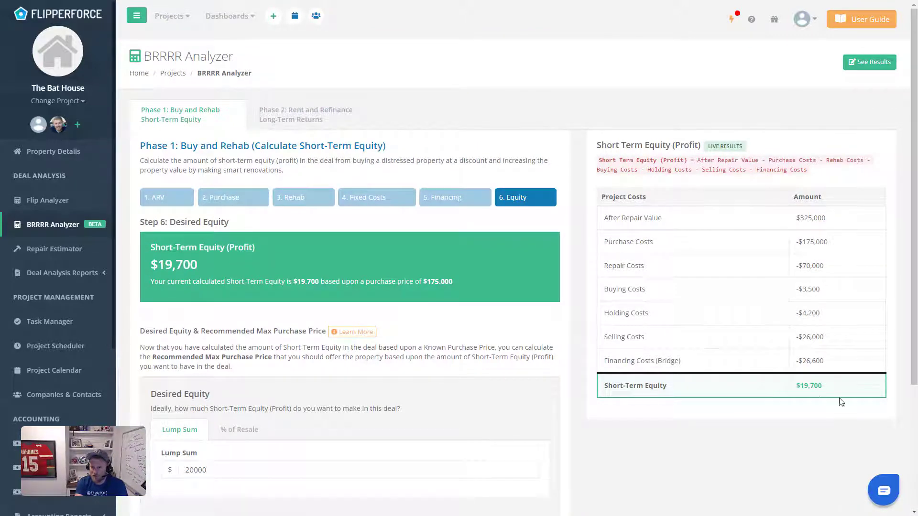
{"action": "left_click_drag", "start_coordinate": [795, 386], "coordinate": [868, 386]}
{"action": "left_click", "coordinate": [751, 432]}
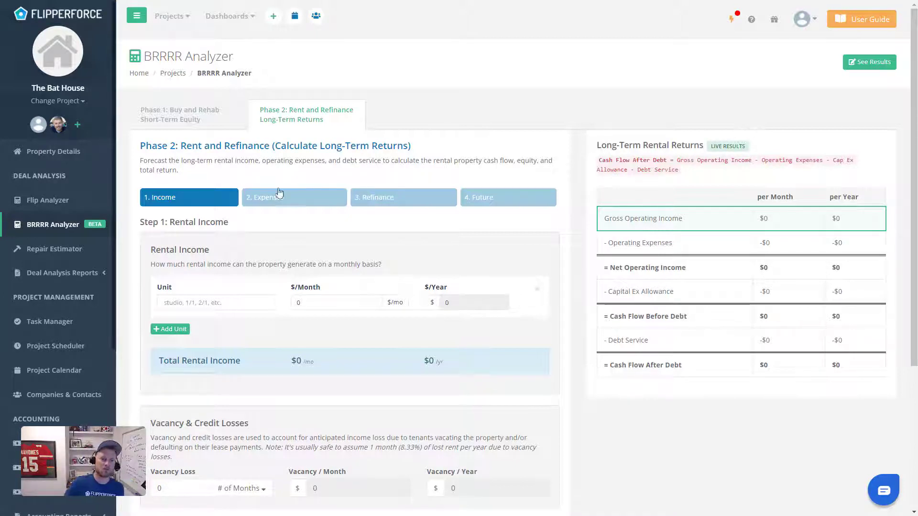
Try adding two extra units to the rental income, and remove both again.
{"action": "left_click", "coordinate": [183, 330]}
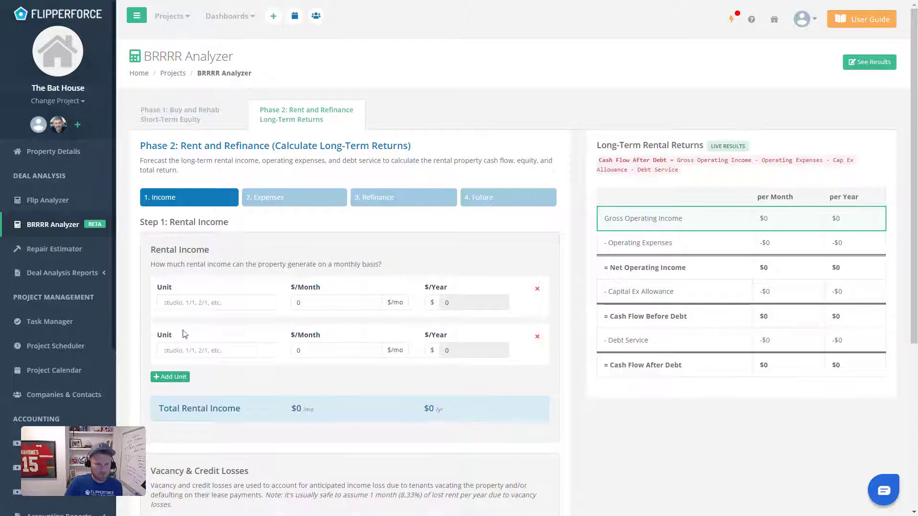
{"action": "left_click", "coordinate": [177, 377]}
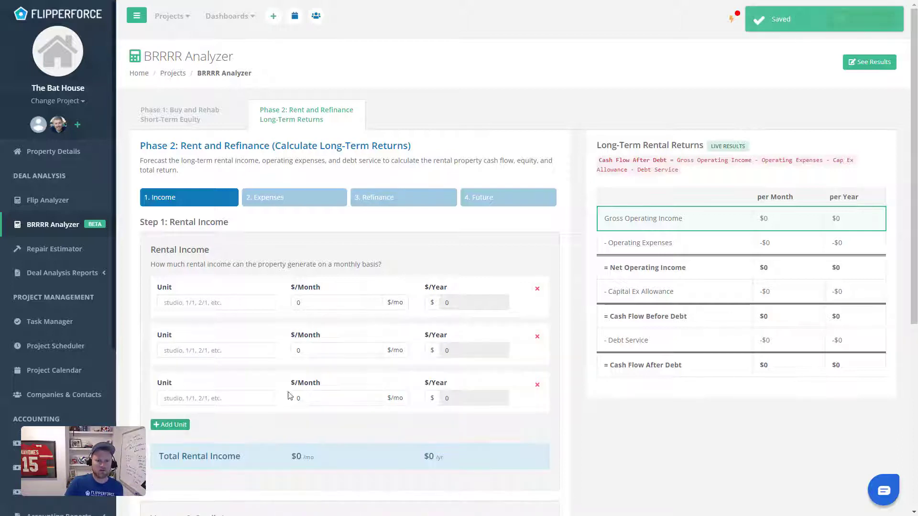
{"action": "left_click", "coordinate": [537, 386]}
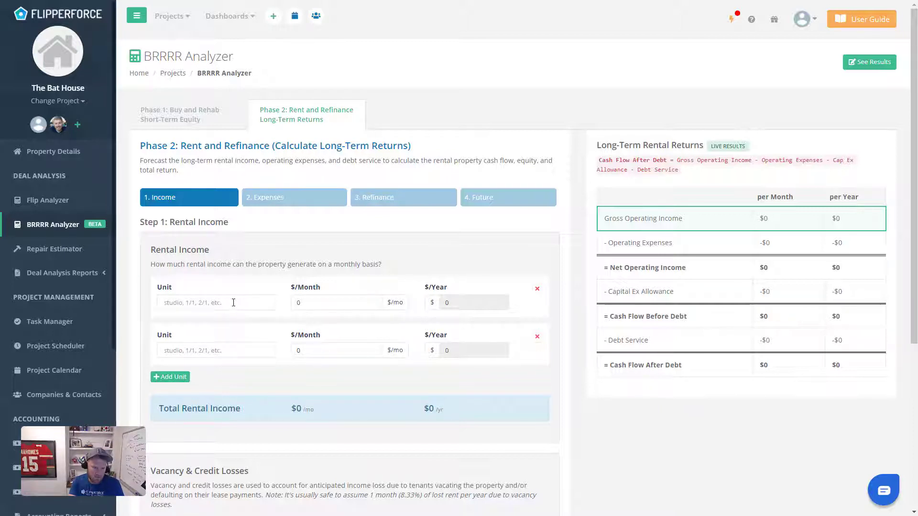
{"action": "left_click", "coordinate": [537, 337]}
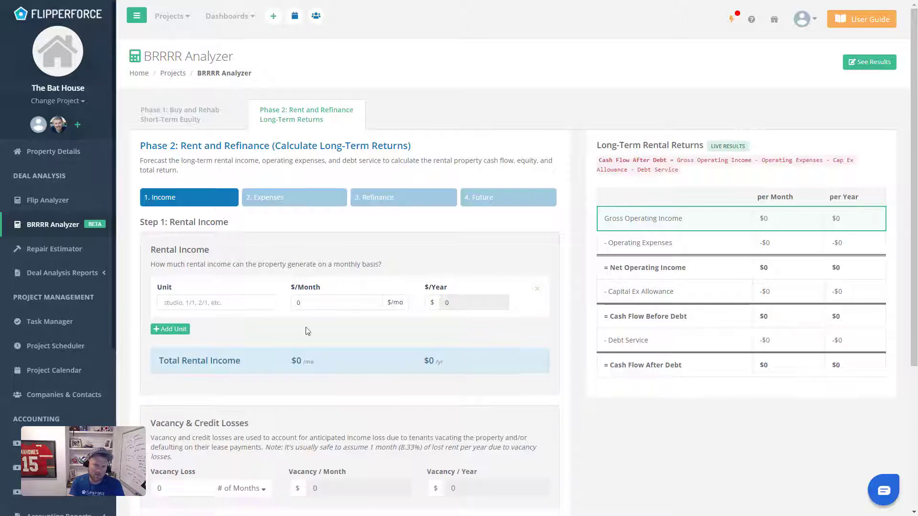
Name the rental unit "Single family rental income" and set its rent to $1,200 per month.
{"action": "left_click", "coordinate": [199, 304]}
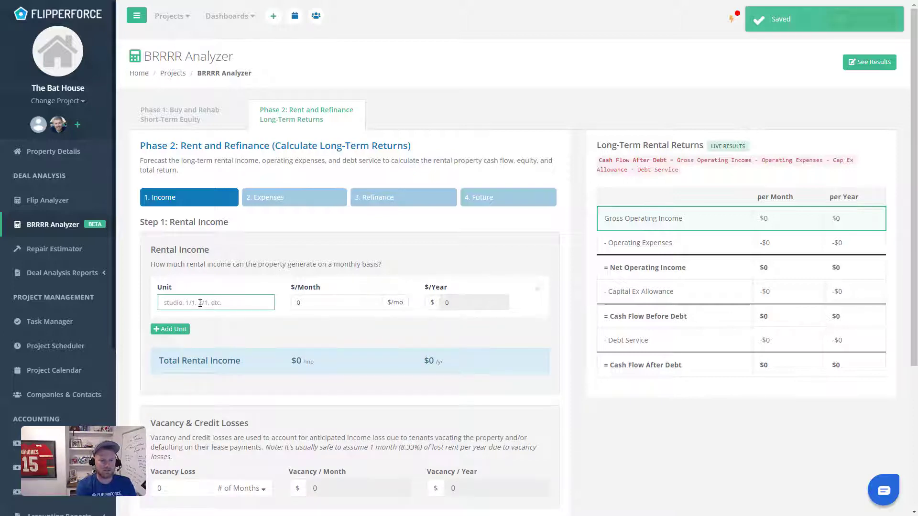
{"action": "type", "text": "Single fam"}
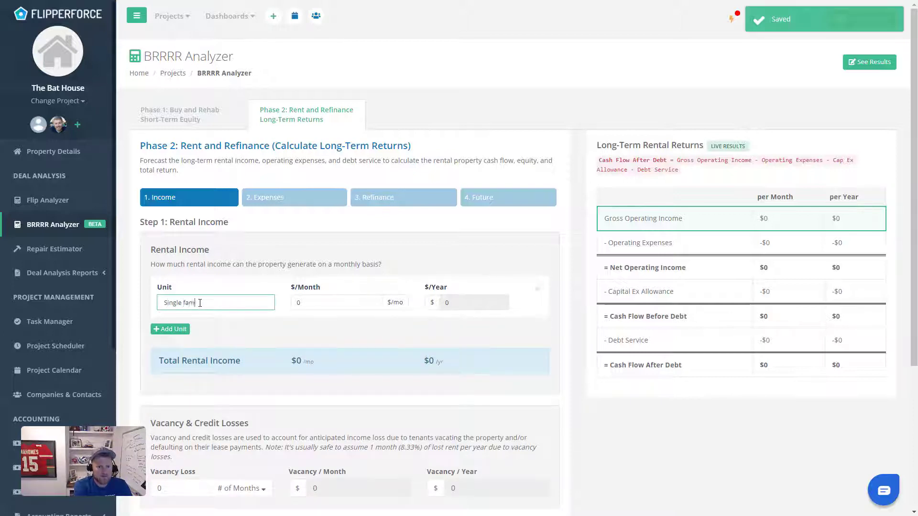
{"action": "type", "text": "ily rental"}
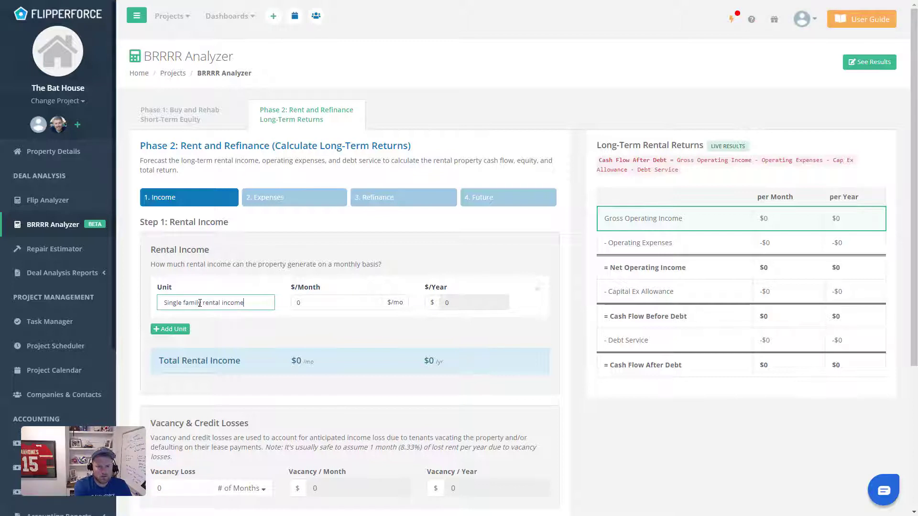
{"action": "type", "text": " income"}
{"action": "left_click", "coordinate": [342, 302]}
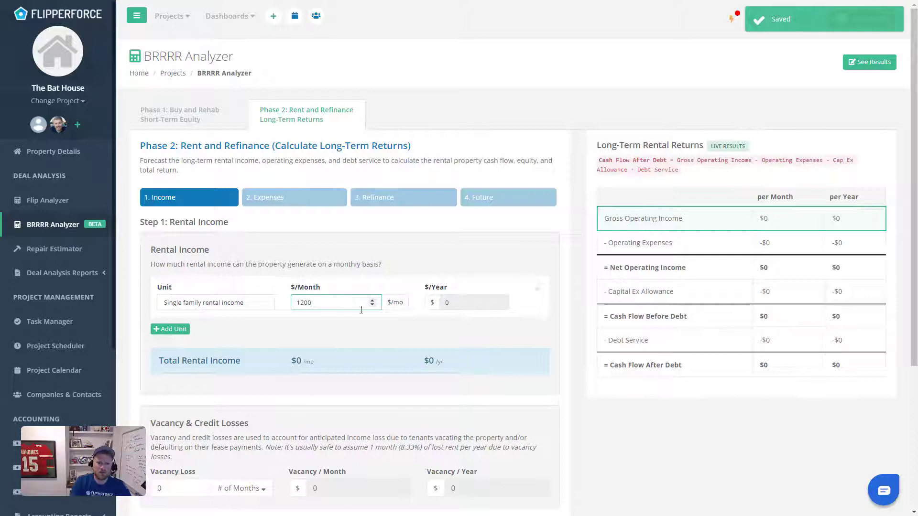
{"action": "left_click", "coordinate": [386, 330]}
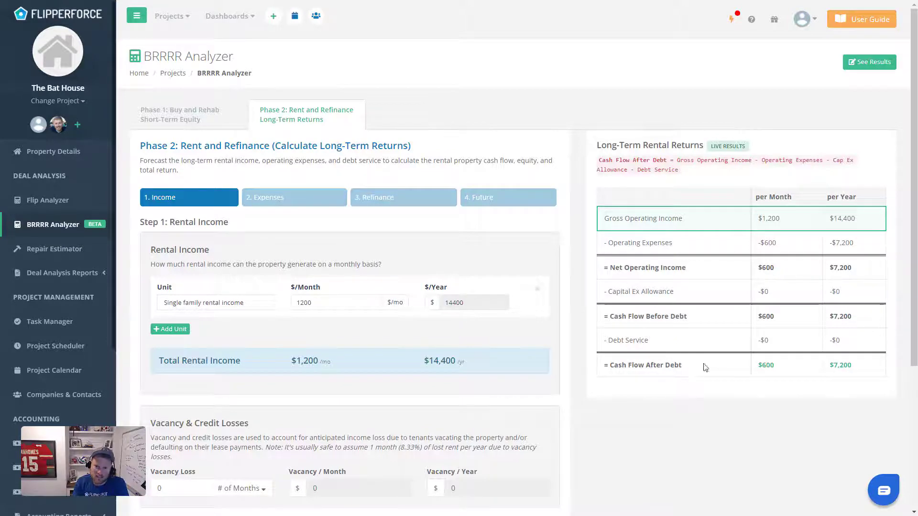
Try entering the vacancy loss as 8.333% of the year.
{"action": "scroll", "coordinate": [697, 335], "scroll_direction": "down", "scroll_amount": 2}
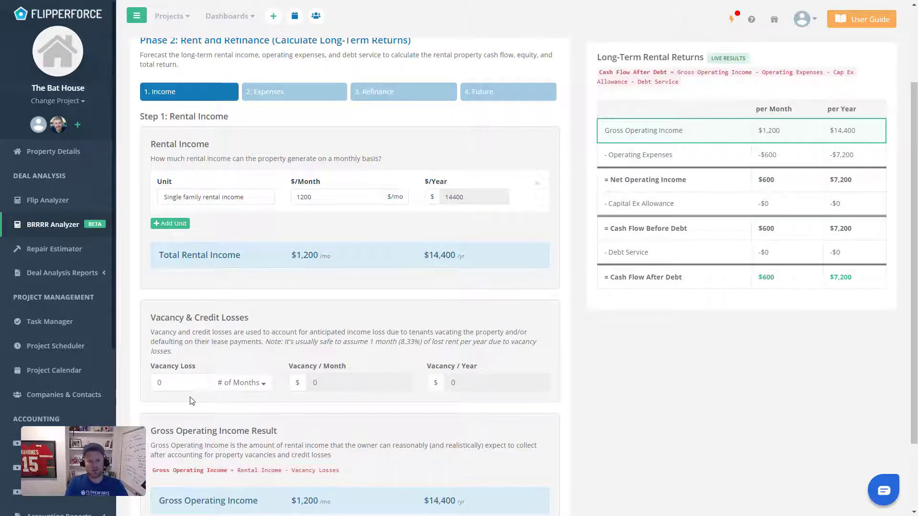
{"action": "left_click", "coordinate": [260, 383]}
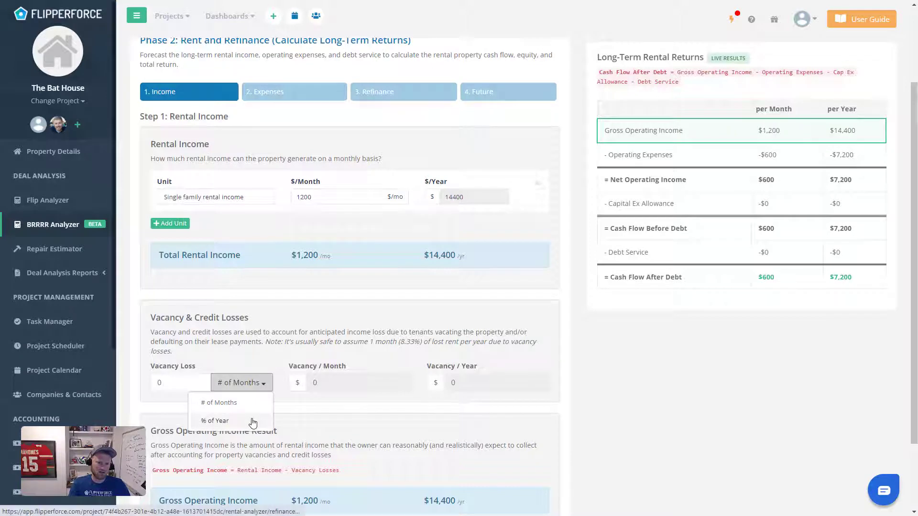
{"action": "left_click", "coordinate": [251, 422]}
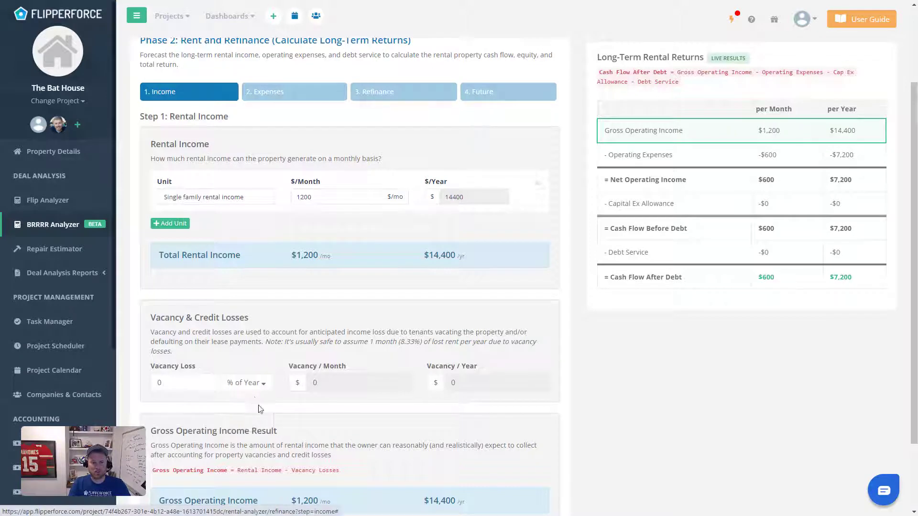
{"action": "left_click", "coordinate": [162, 384]}
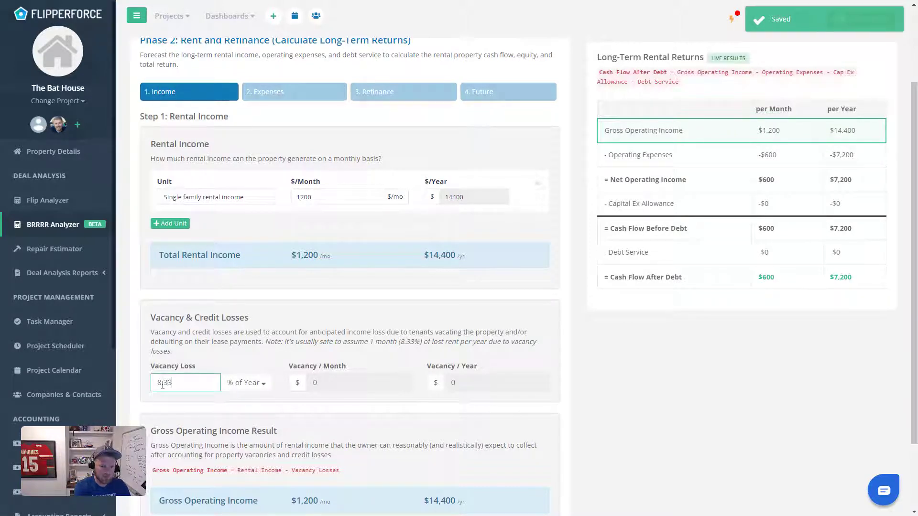
Set the vacancy loss to 1, measured in number of months.
{"action": "left_click", "coordinate": [248, 383]}
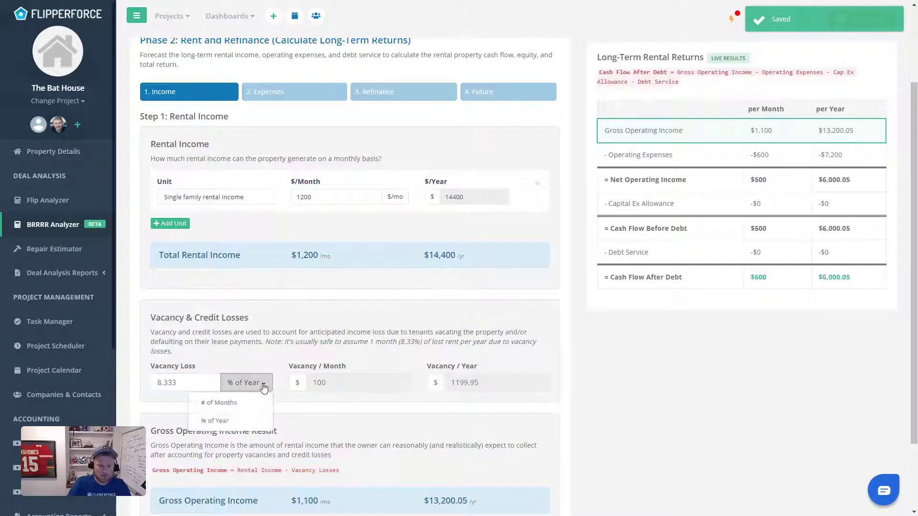
{"action": "left_click", "coordinate": [206, 402]}
{"action": "key", "text": "BackSpace"}
{"action": "type", "text": "1"}
{"action": "left_click", "coordinate": [189, 406]}
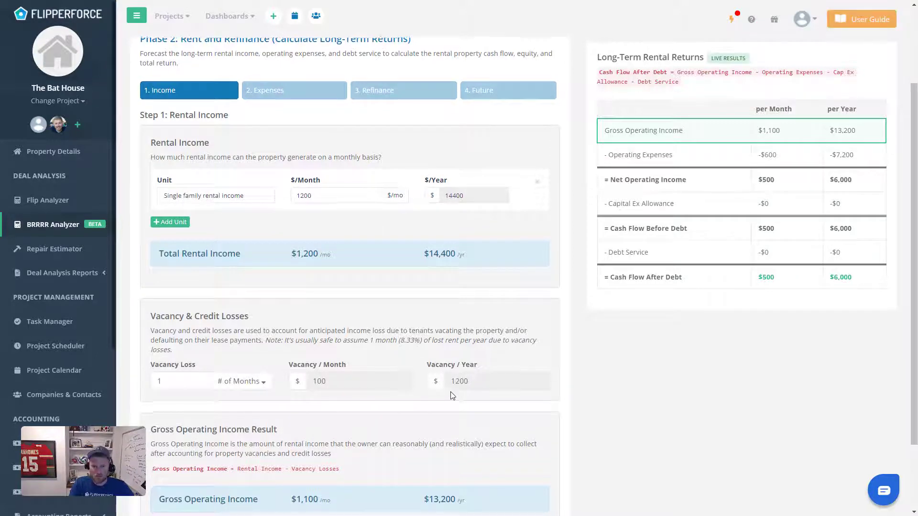
Compare the monthly total rental income with the monthly gross operating income.
{"action": "scroll", "coordinate": [282, 363], "scroll_direction": "down", "scroll_amount": 1}
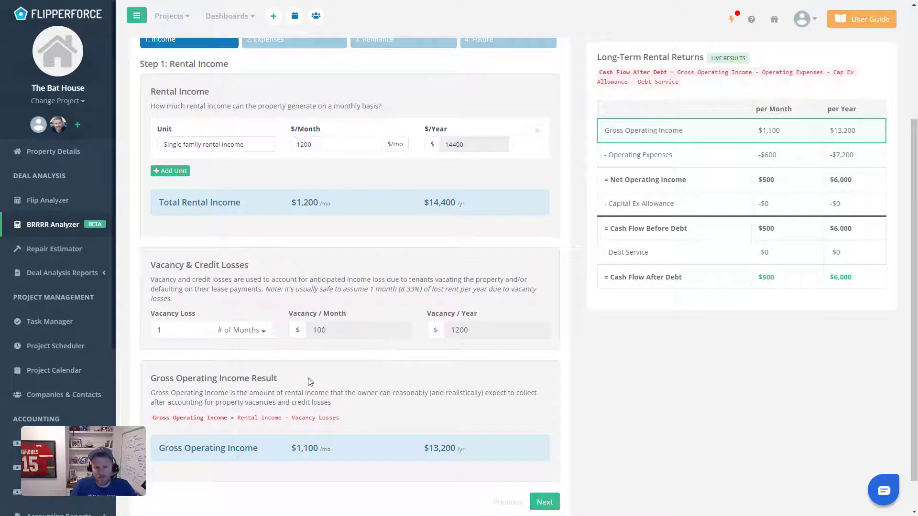
{"action": "scroll", "coordinate": [478, 342], "scroll_direction": "down", "scroll_amount": 1}
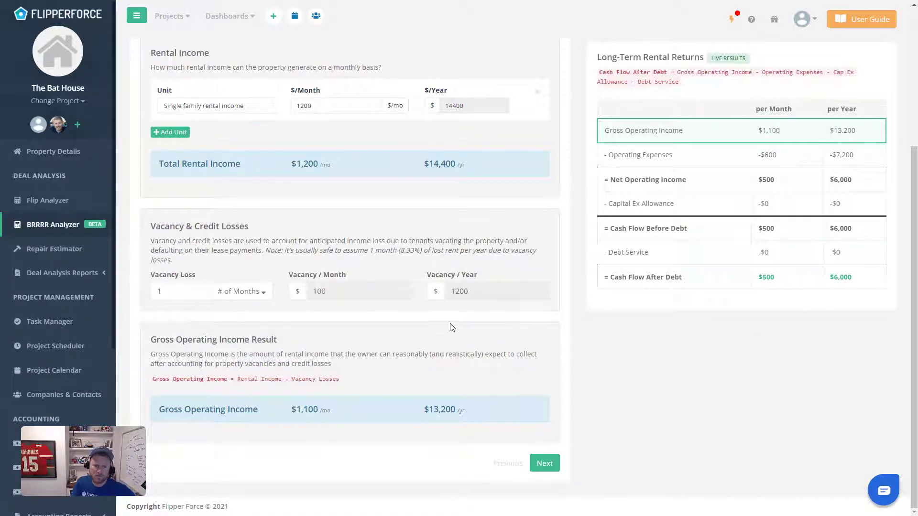
{"action": "scroll", "coordinate": [335, 267], "scroll_direction": "up", "scroll_amount": 2}
{"action": "left_click_drag", "start_coordinate": [293, 269], "coordinate": [330, 272]}
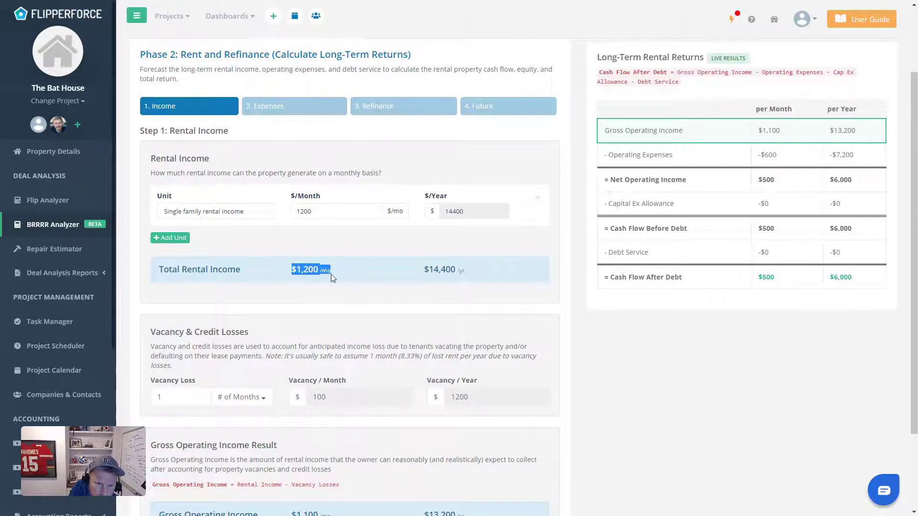
{"action": "scroll", "coordinate": [353, 311], "scroll_direction": "down", "scroll_amount": 2}
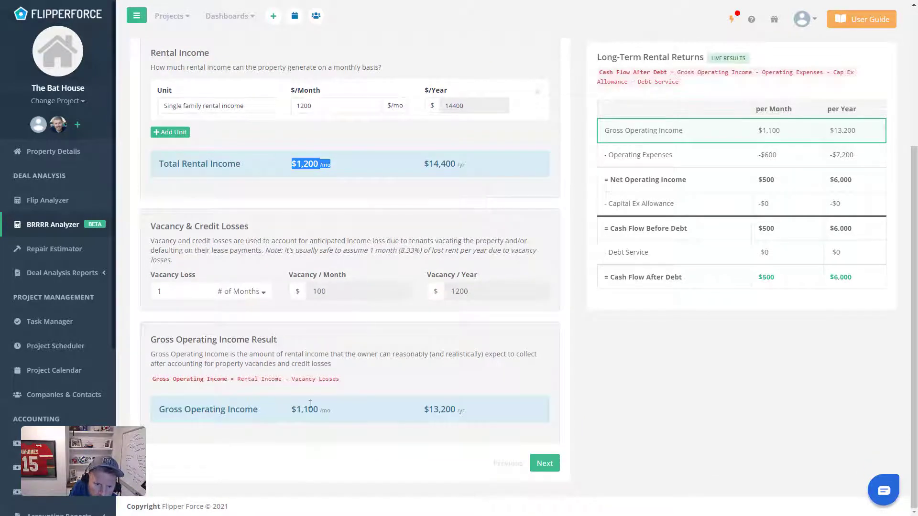
{"action": "left_click_drag", "start_coordinate": [293, 409], "coordinate": [375, 426]}
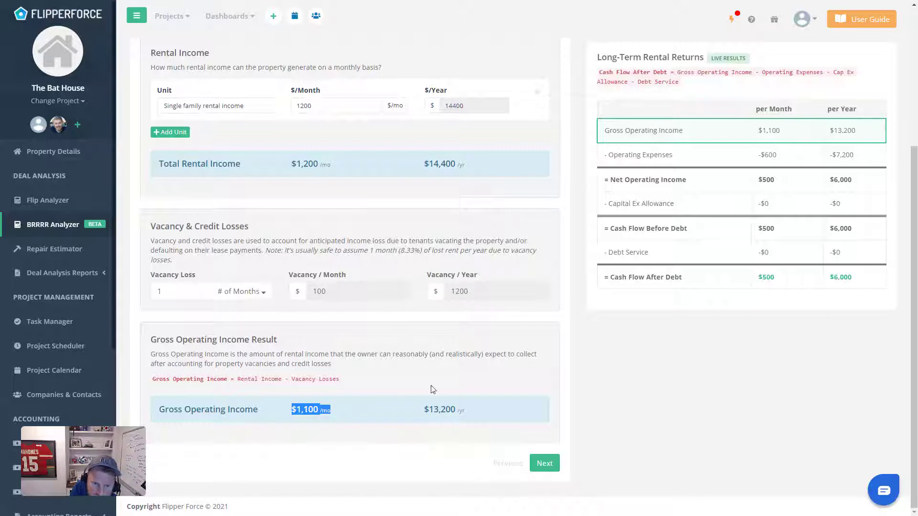
Continue to the Expenses step, switch operating expenses to the detailed breakdown, and set property taxes to $2,000 and property insurance to $1,500 per year.
{"action": "left_click", "coordinate": [546, 463]}
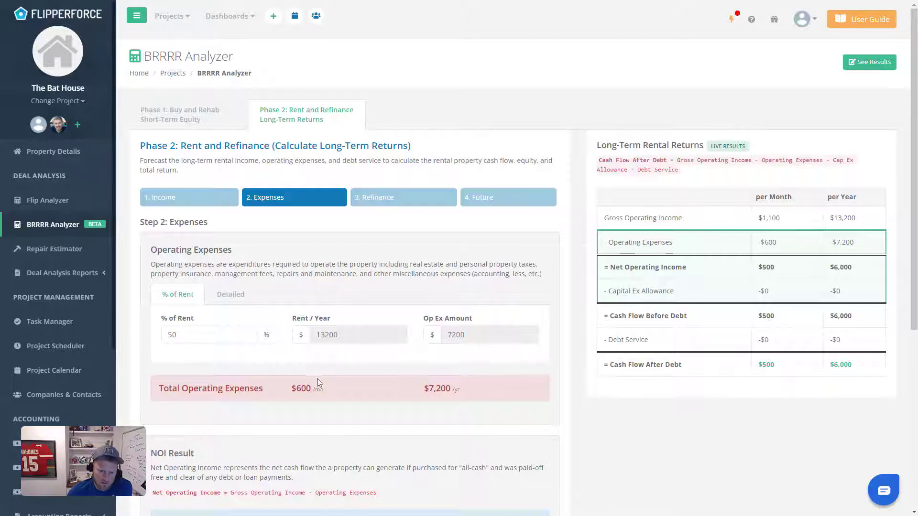
{"action": "left_click", "coordinate": [230, 295]}
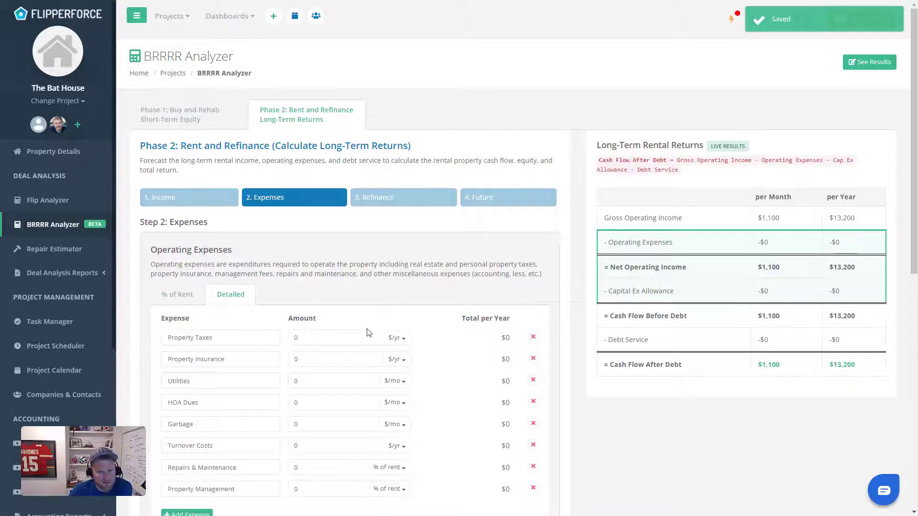
{"action": "left_click", "coordinate": [316, 338]}
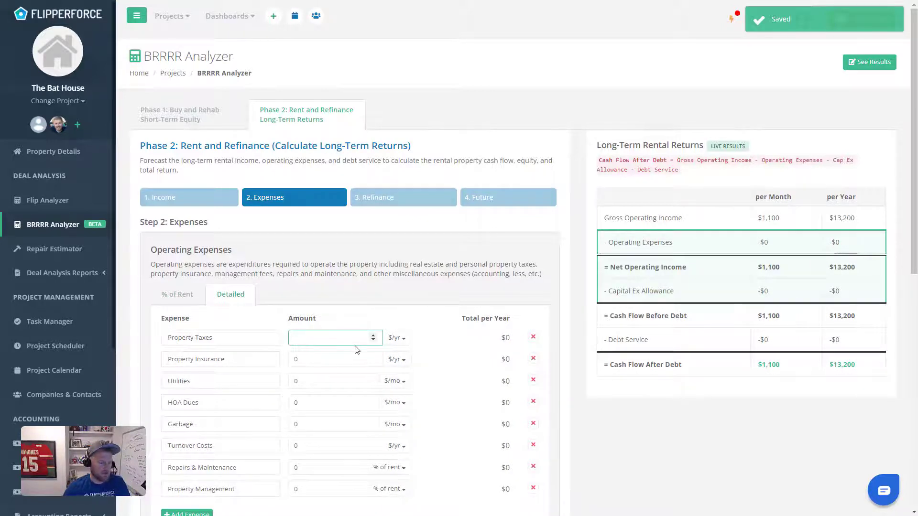
{"action": "type", "text": "2000"}
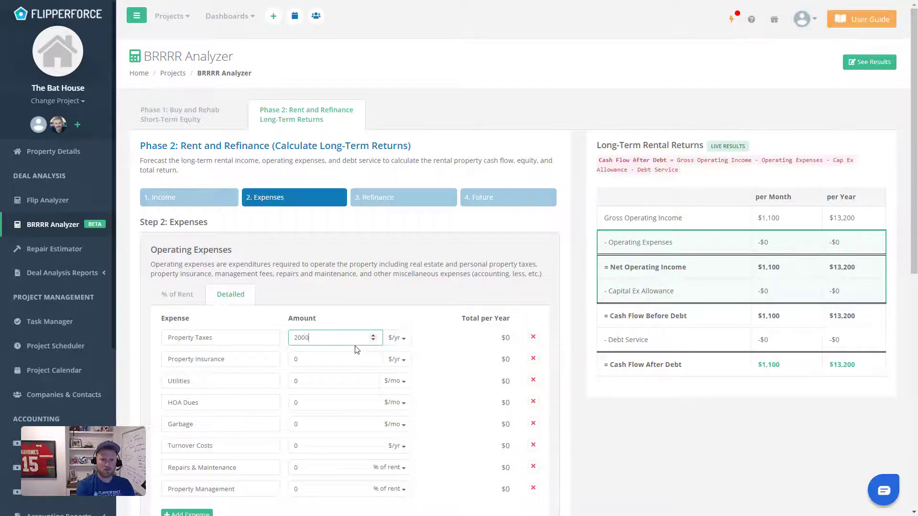
{"action": "left_click", "coordinate": [315, 359]}
{"action": "type", "text": "1"}
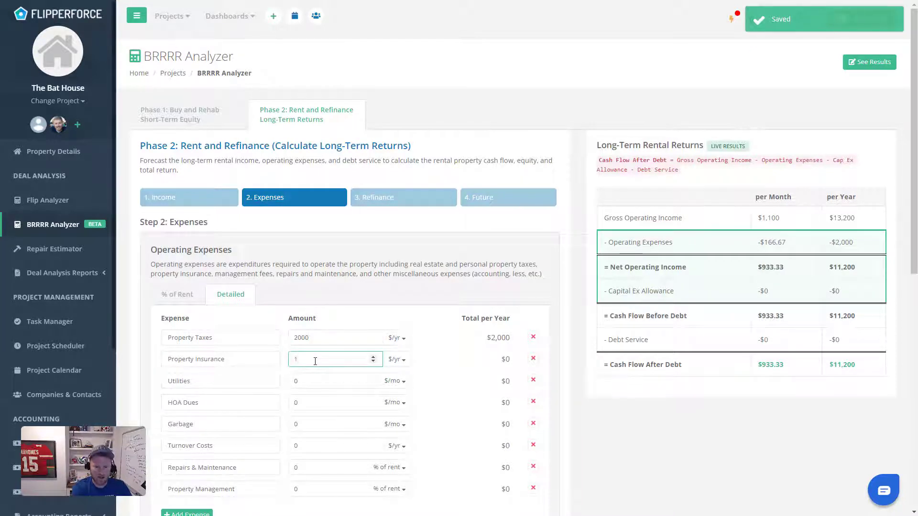
{"action": "type", "text": "500"}
{"action": "left_click", "coordinate": [365, 314]}
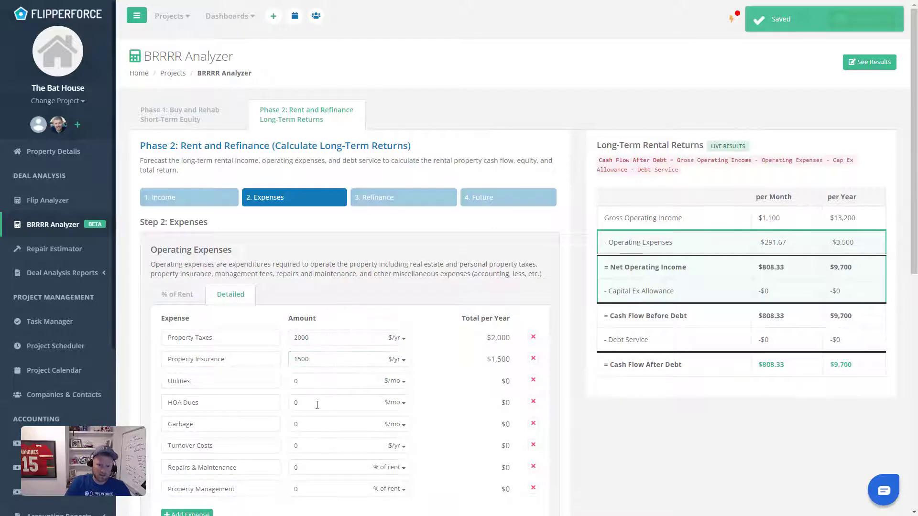
Set utilities to $50 per month and remove the HOA Dues and Garbage expenses.
{"action": "left_click", "coordinate": [332, 388]}
{"action": "type", "text": "5"}
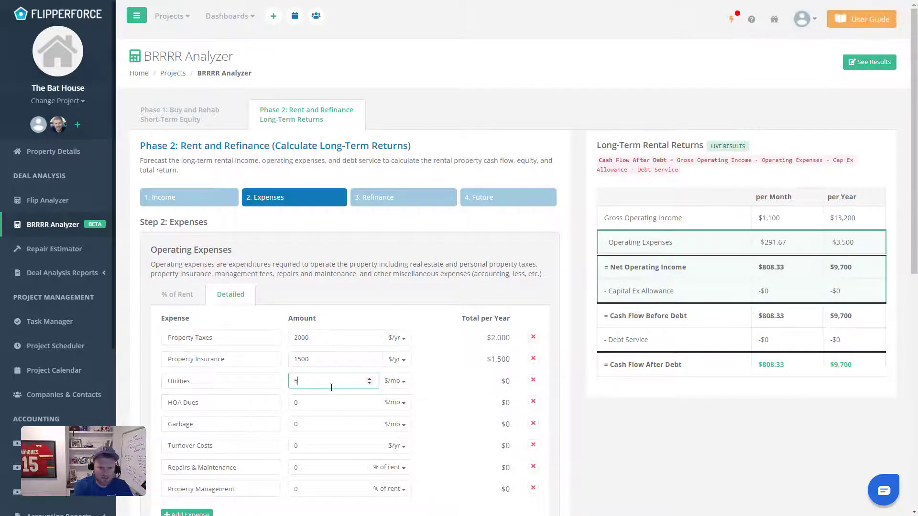
{"action": "type", "text": "0"}
{"action": "left_click", "coordinate": [442, 367]}
{"action": "scroll", "coordinate": [360, 391], "scroll_direction": "down", "scroll_amount": 1}
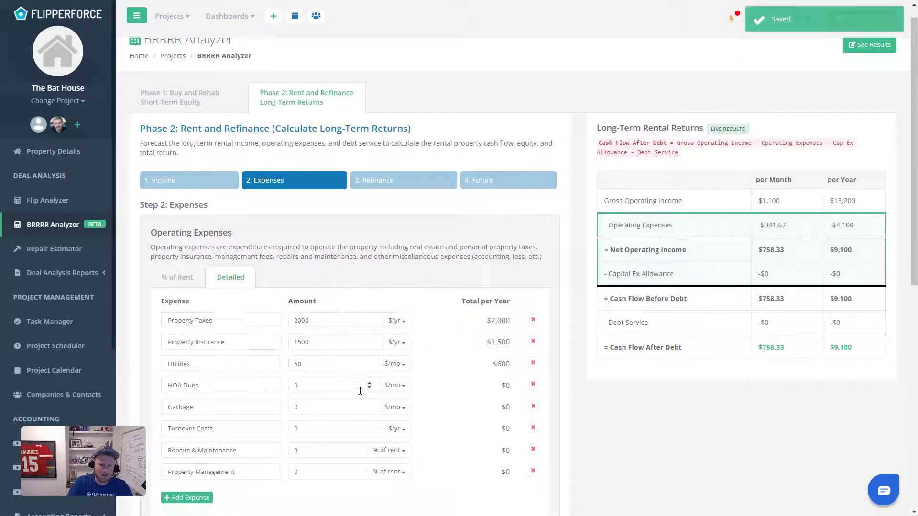
{"action": "scroll", "coordinate": [360, 391], "scroll_direction": "down", "scroll_amount": 2}
{"action": "left_click", "coordinate": [533, 350]}
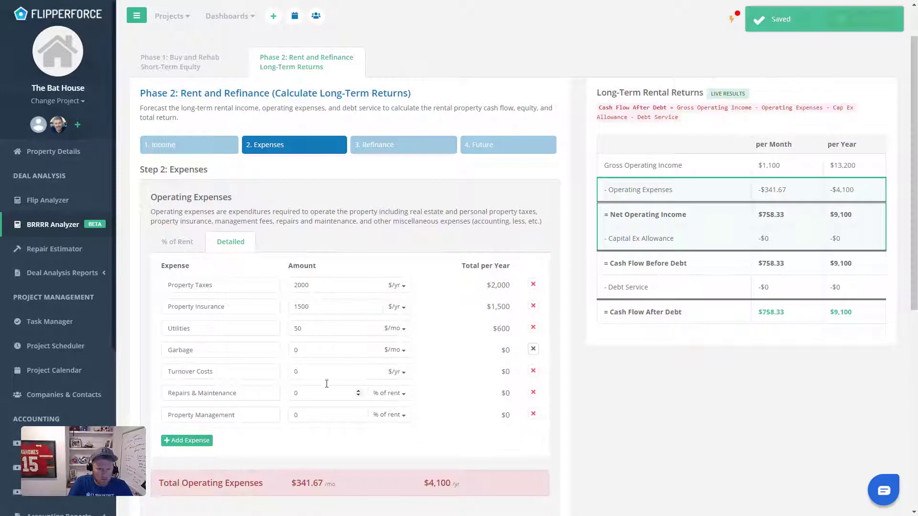
{"action": "left_click", "coordinate": [533, 350]}
Set the turnover costs to $1,000 per year.
{"action": "left_click", "coordinate": [324, 353]}
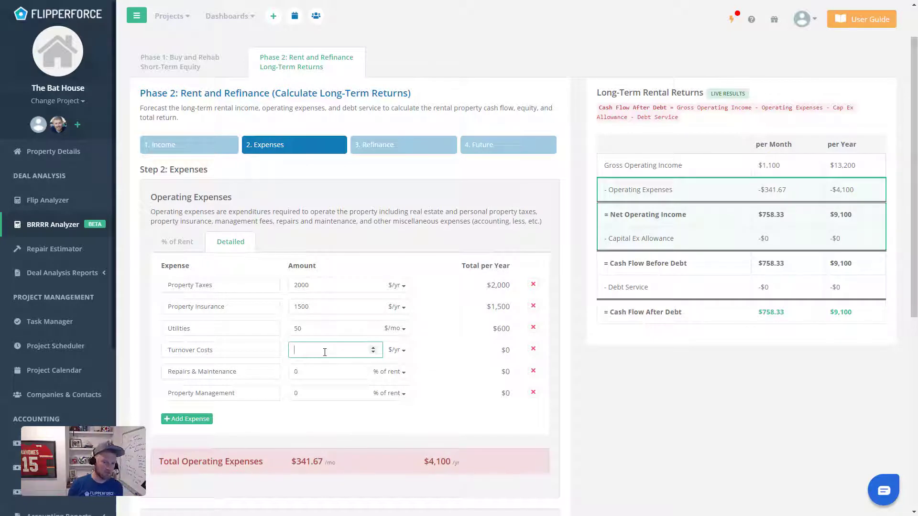
{"action": "type", "text": "1000"}
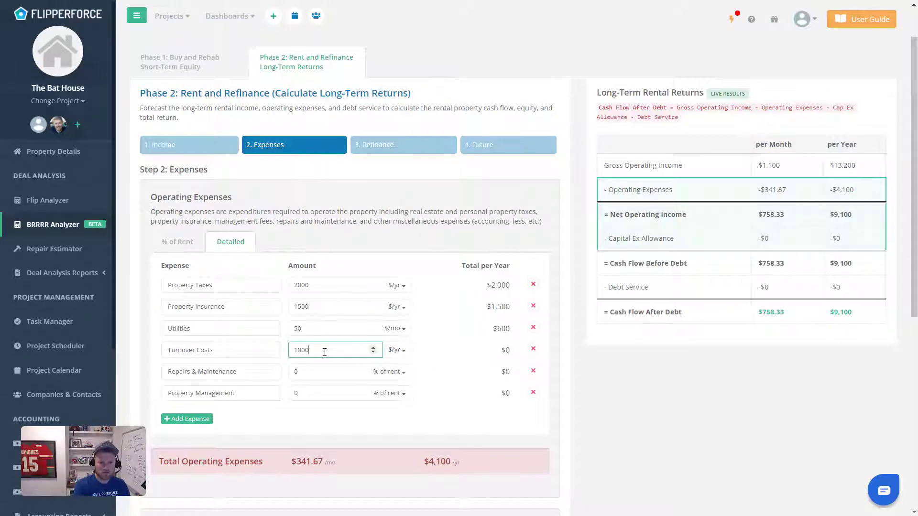
{"action": "left_click", "coordinate": [460, 344]}
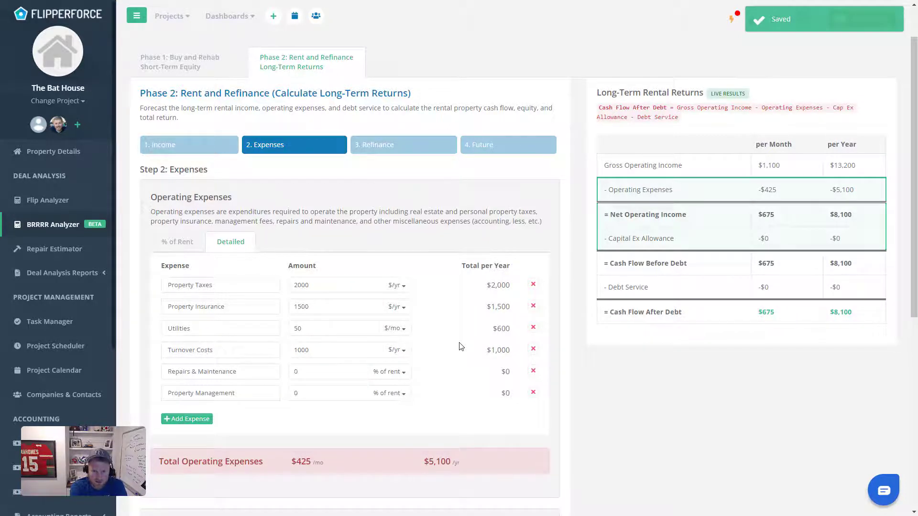
Set repairs and maintenance to 5% of rent and property management to 10% of rent.
{"action": "left_click", "coordinate": [314, 371]}
{"action": "key", "text": "BackSpace"}
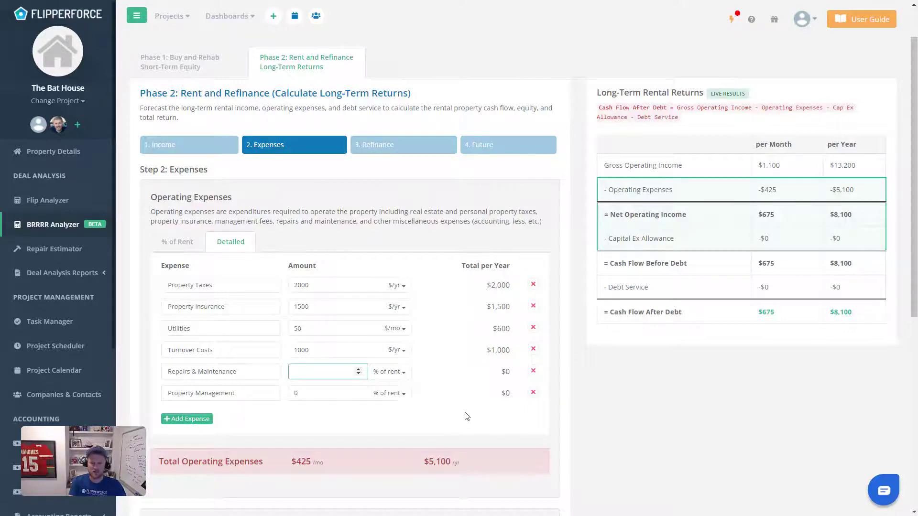
{"action": "type", "text": "5"}
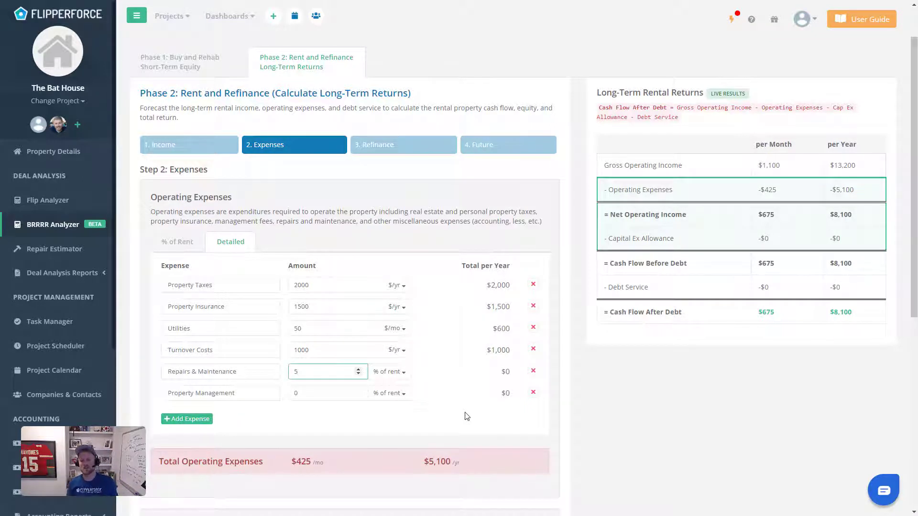
{"action": "left_click", "coordinate": [468, 417]}
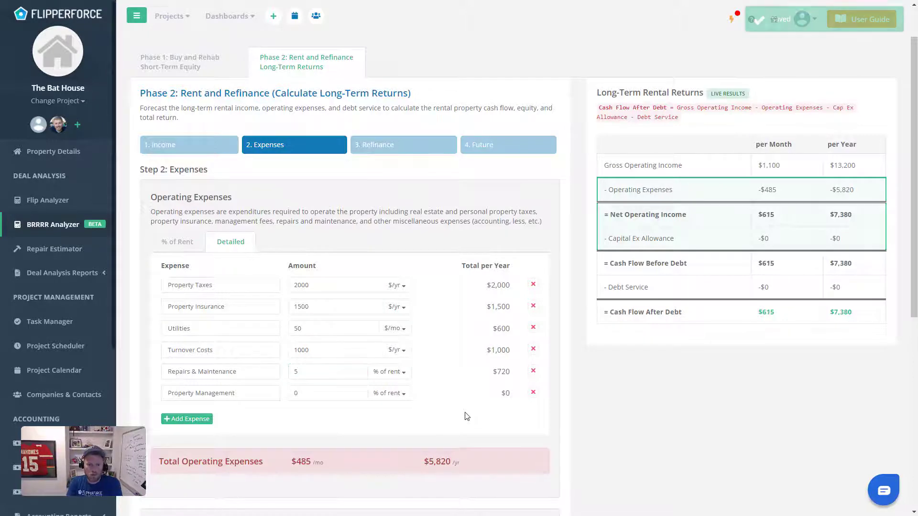
{"action": "double_click", "coordinate": [494, 376]}
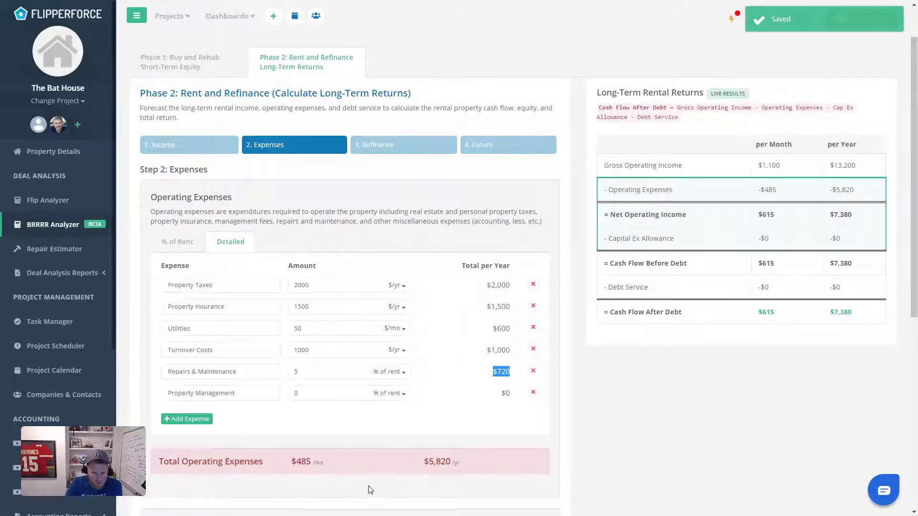
{"action": "left_click", "coordinate": [301, 388]}
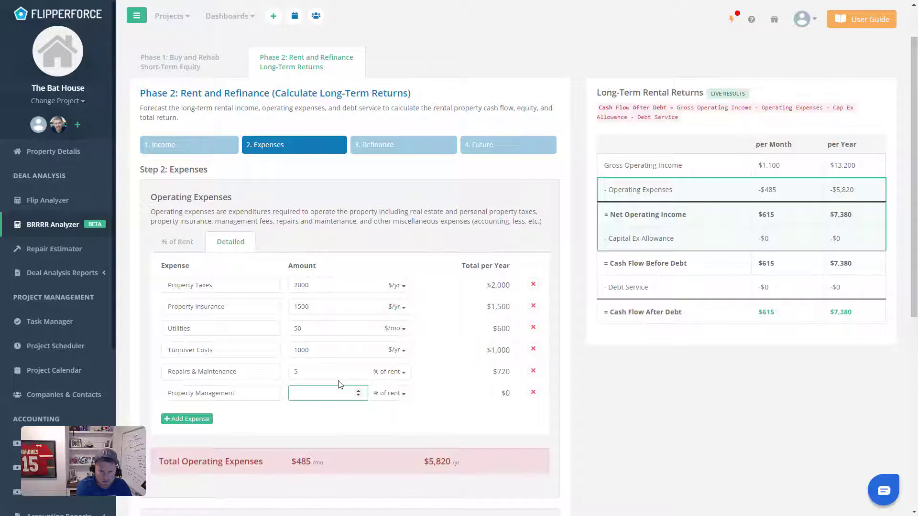
{"action": "type", "text": "10"}
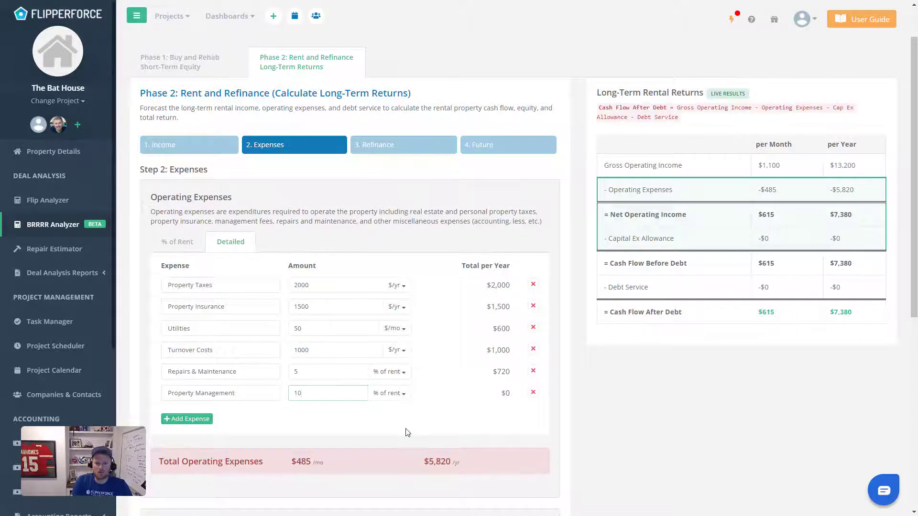
{"action": "left_click", "coordinate": [407, 433]}
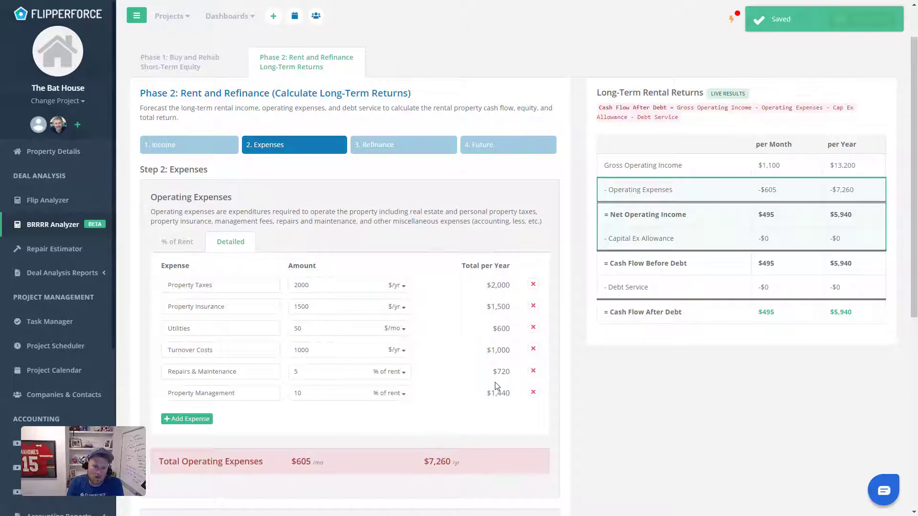
Set the capital expenditure allowance to 10% of rent.
{"action": "scroll", "coordinate": [392, 416], "scroll_direction": "down", "scroll_amount": 1}
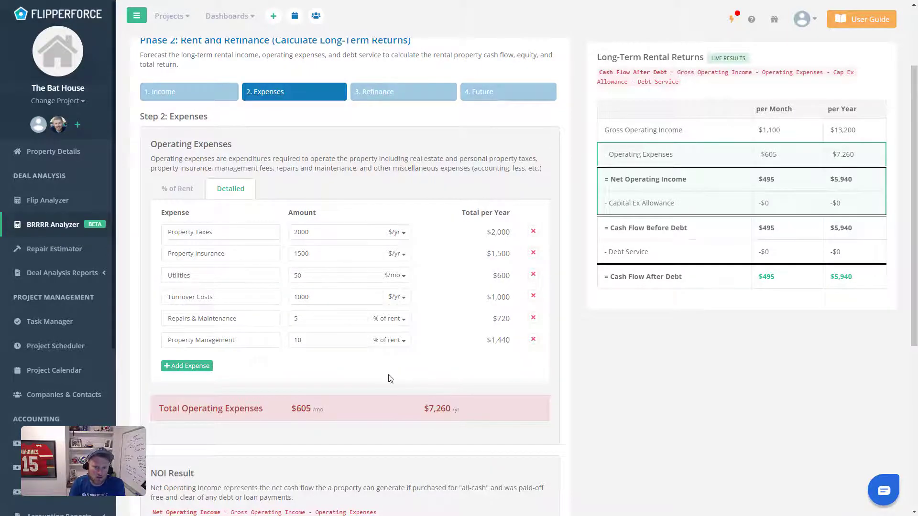
{"action": "scroll", "coordinate": [389, 377], "scroll_direction": "down", "scroll_amount": 2}
{"action": "scroll", "coordinate": [357, 364], "scroll_direction": "down", "scroll_amount": 2}
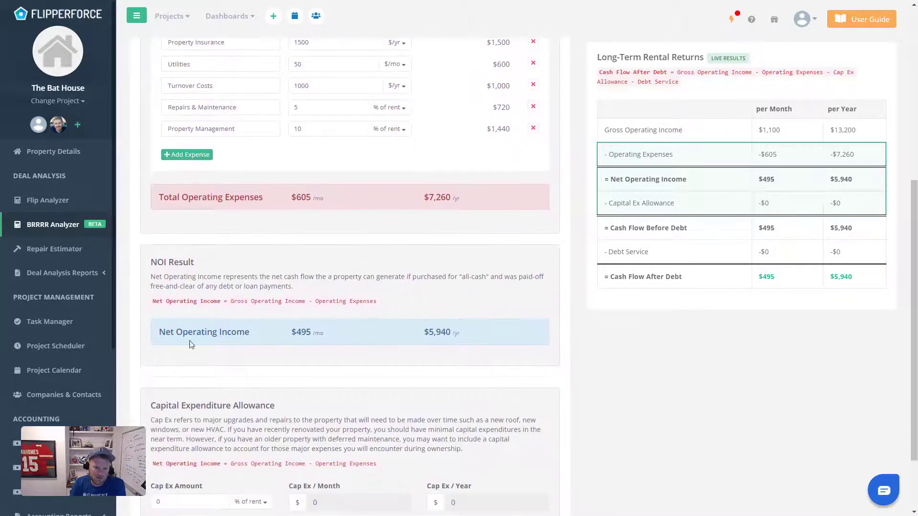
{"action": "left_click_drag", "start_coordinate": [159, 332], "coordinate": [473, 344]}
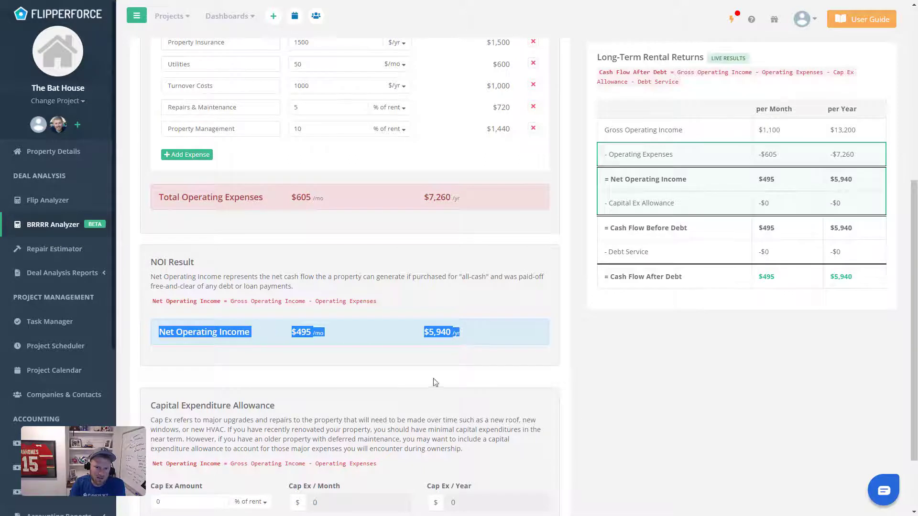
{"action": "left_click", "coordinate": [317, 354]}
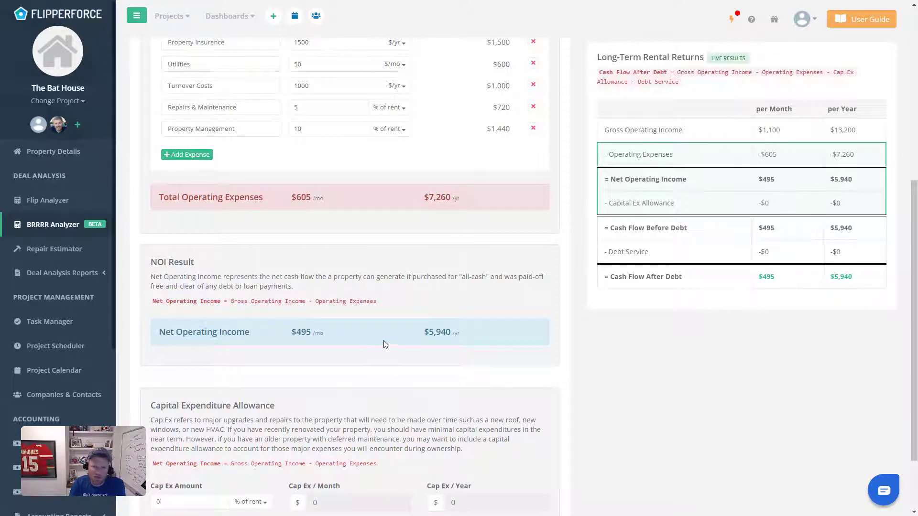
{"action": "scroll", "coordinate": [371, 355], "scroll_direction": "down", "scroll_amount": 2}
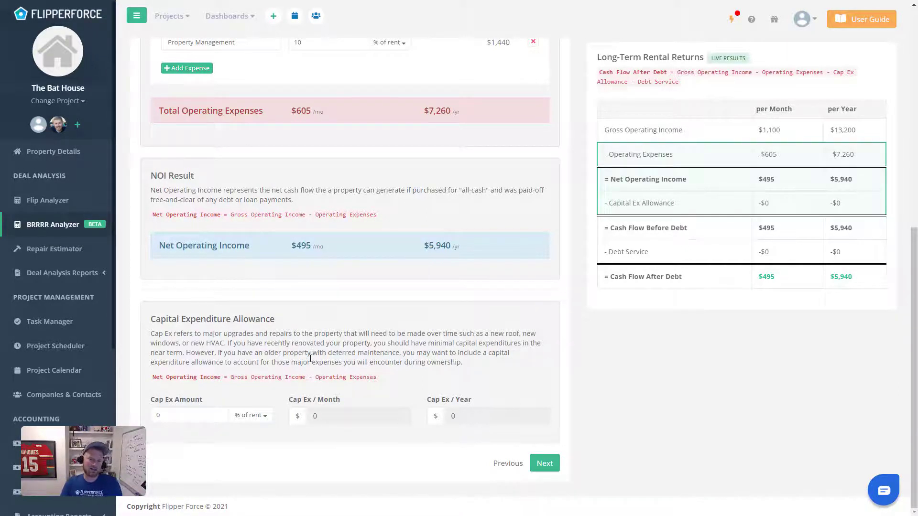
{"action": "left_click", "coordinate": [192, 422]}
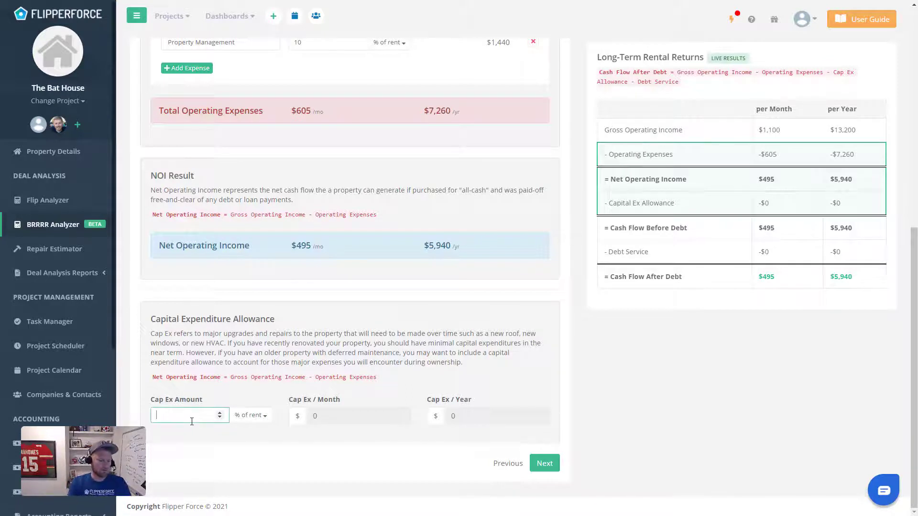
{"action": "type", "text": "10"}
{"action": "left_click", "coordinate": [219, 427]}
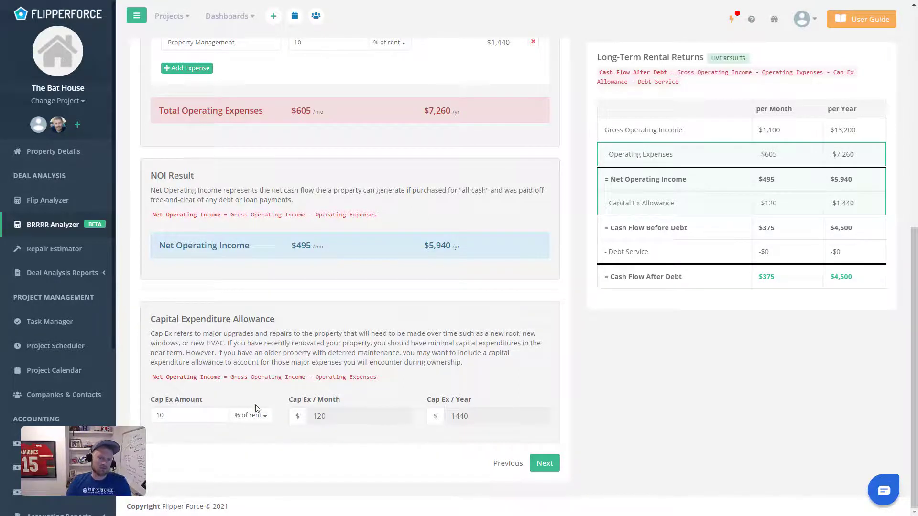
Set the capital expenditure allowance to 5% of rent and continue to the Refinance step.
{"action": "left_click_drag", "start_coordinate": [176, 416], "coordinate": [151, 411]}
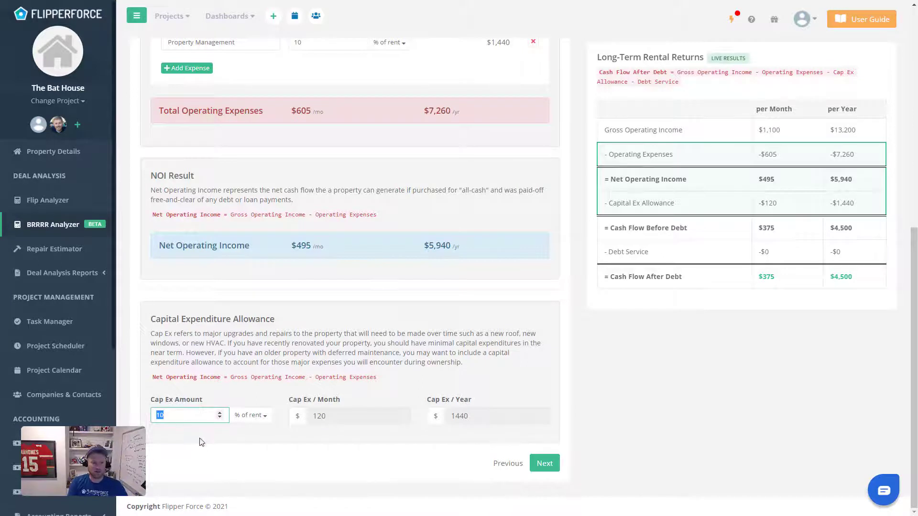
{"action": "type", "text": "5"}
{"action": "left_click", "coordinate": [297, 458]}
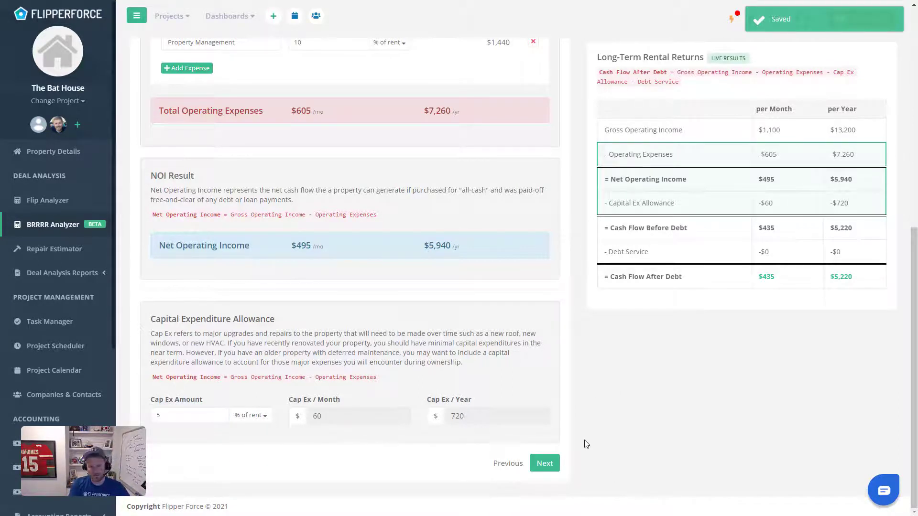
{"action": "left_click", "coordinate": [544, 465]}
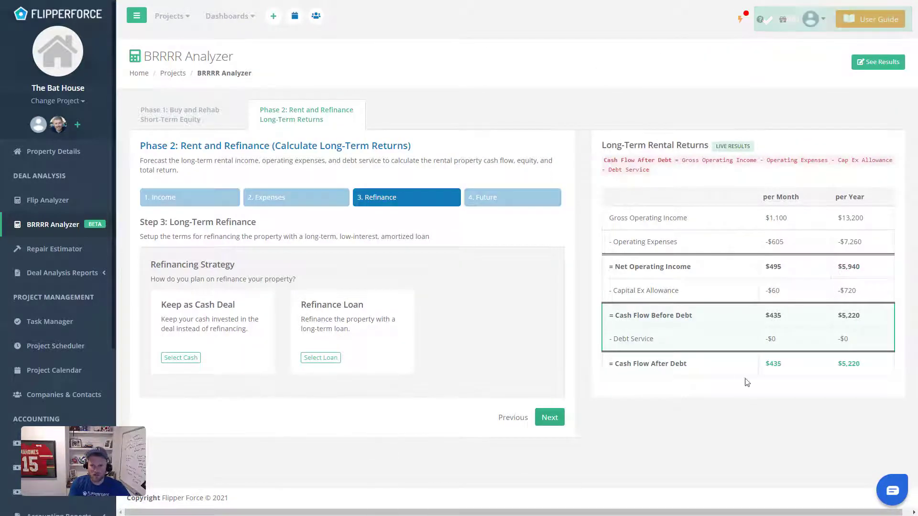
Choose Refinance Loan as the refinancing strategy instead of keeping the property as a cash deal.
{"action": "left_click_drag", "start_coordinate": [614, 315], "coordinate": [878, 322]}
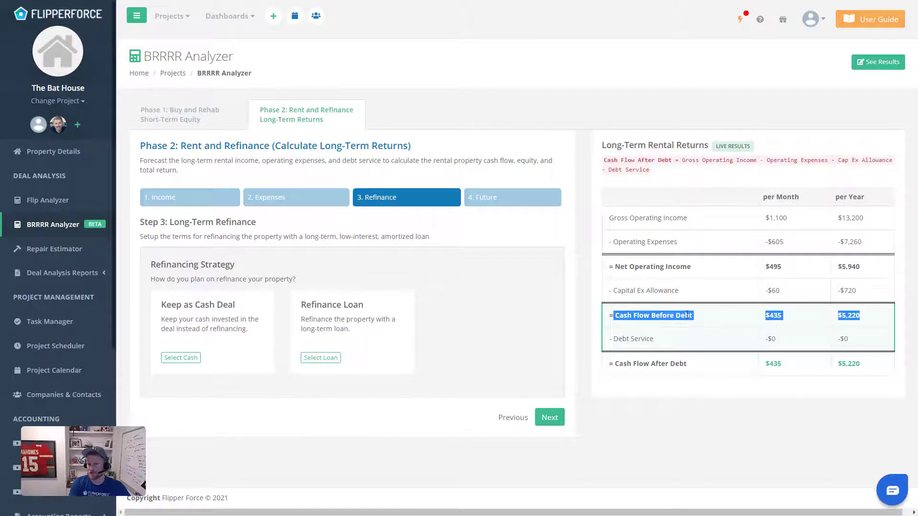
{"action": "left_click", "coordinate": [794, 333]}
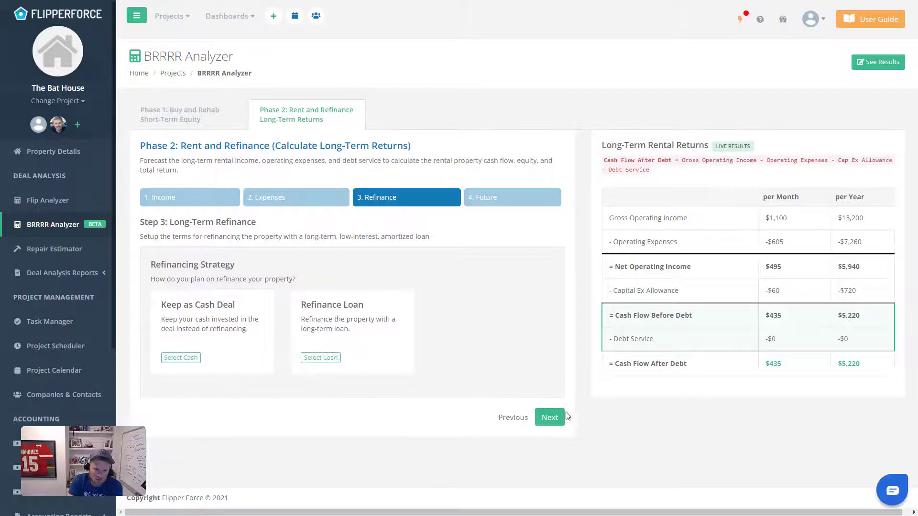
{"action": "left_click", "coordinate": [563, 417]}
{"action": "scroll", "coordinate": [487, 416], "scroll_direction": "down", "scroll_amount": 5}
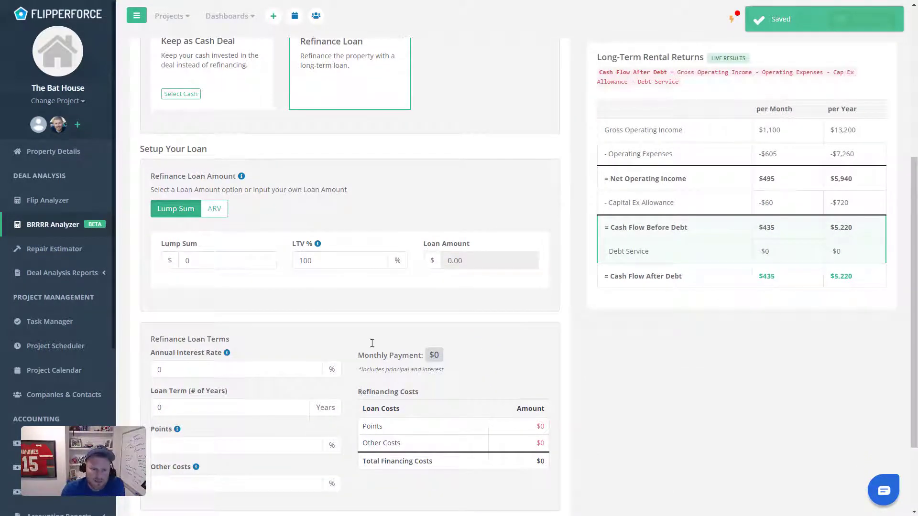
Enter a lump sum of $300,000 as the refinance loan amount.
{"action": "left_click", "coordinate": [221, 261]}
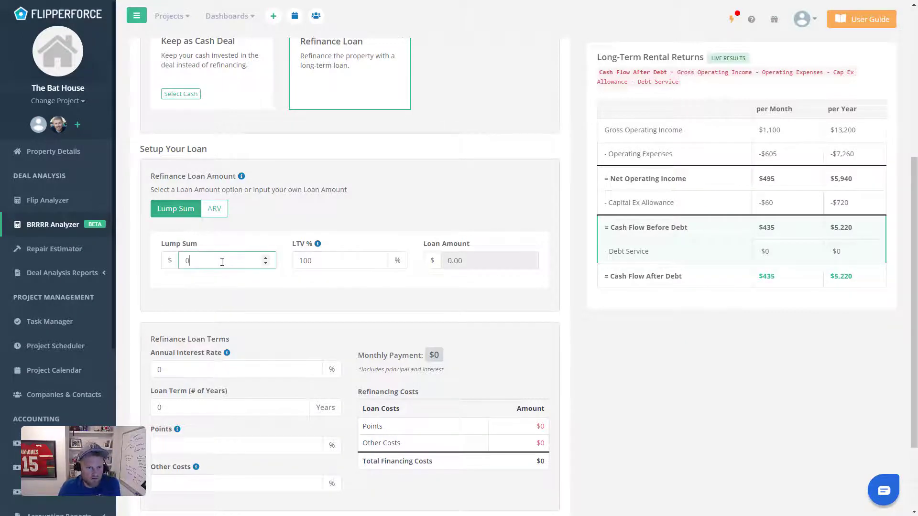
{"action": "key", "text": "BackSpace"}
{"action": "type", "text": "300000"}
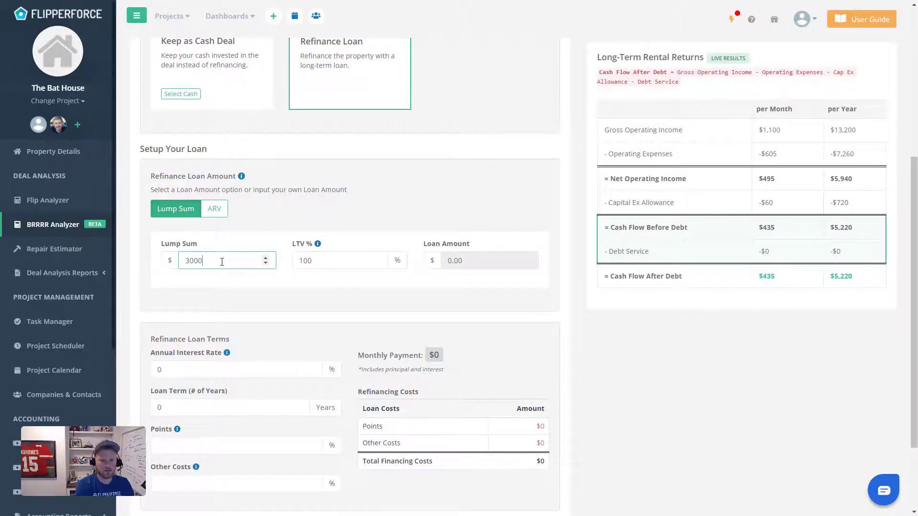
{"action": "left_click", "coordinate": [210, 295]}
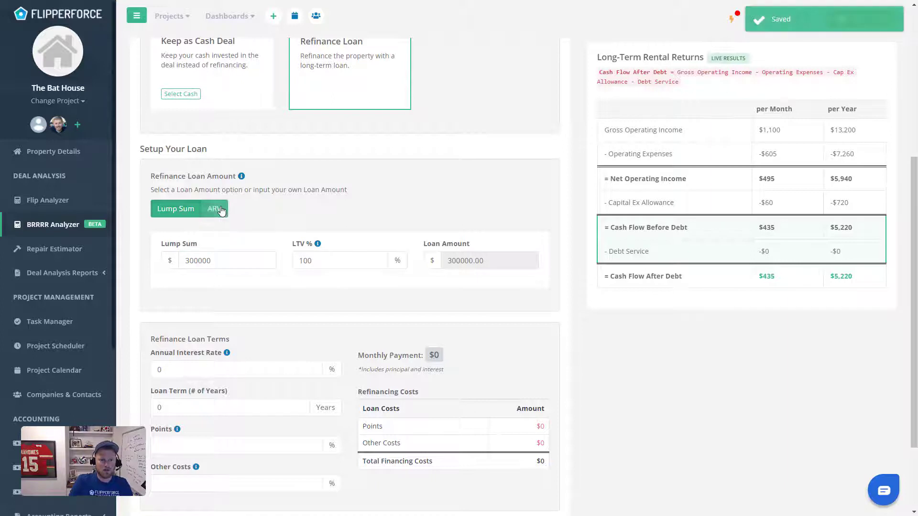
Base the refinance loan amount on the ARV and set the LTV to 70%.
{"action": "left_click", "coordinate": [214, 208]}
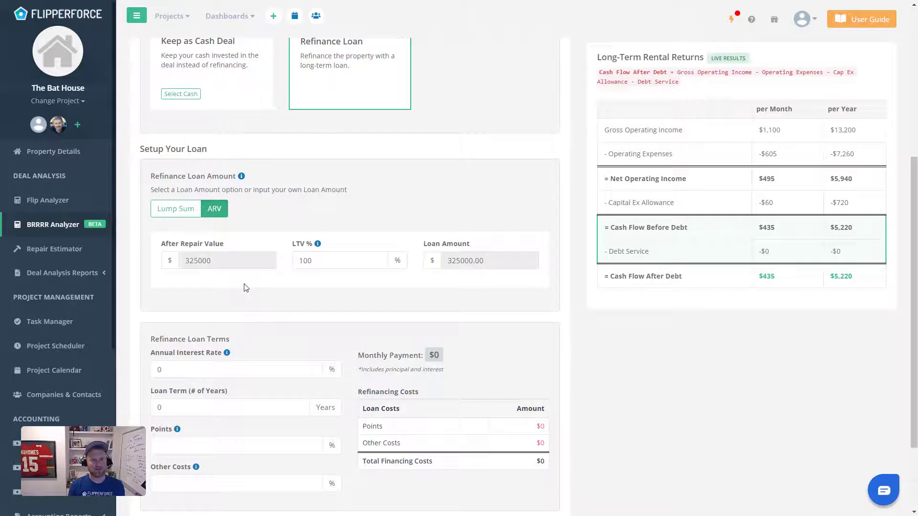
{"action": "double_click", "coordinate": [335, 261]}
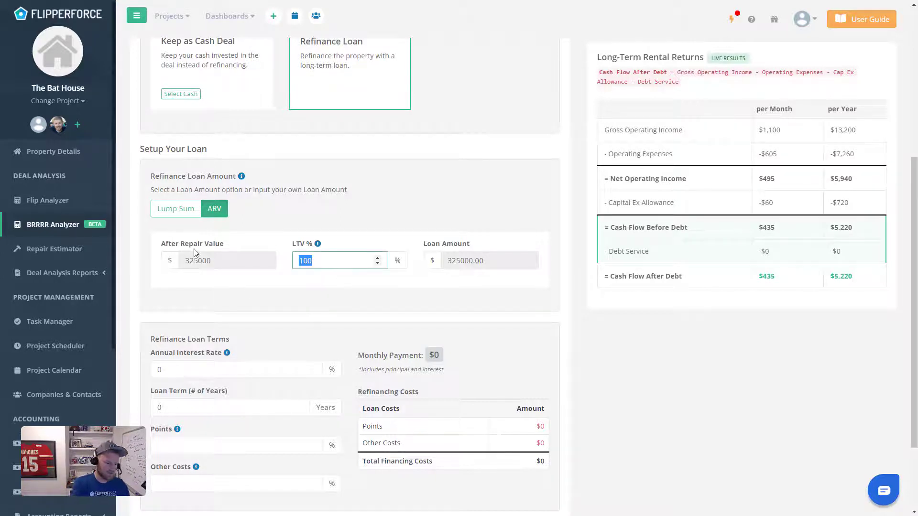
{"action": "type", "text": "70"}
{"action": "left_click", "coordinate": [301, 289]}
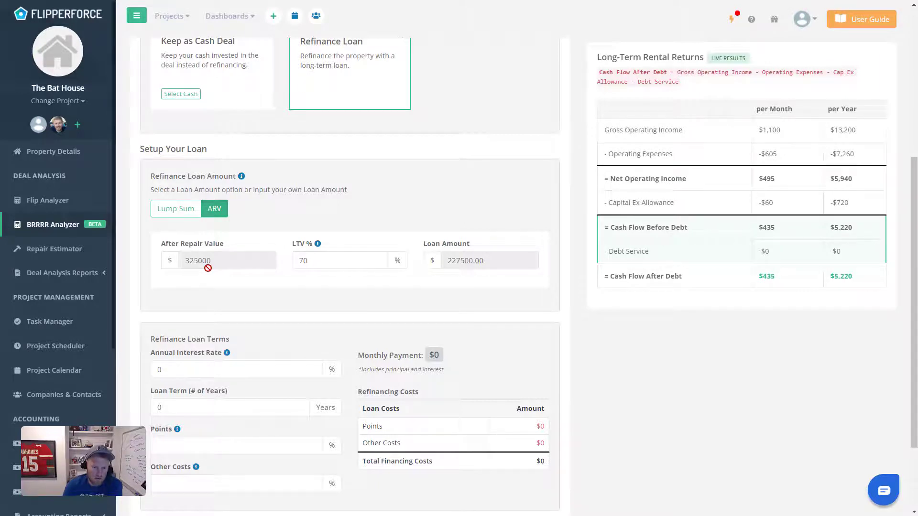
Set the refinance loan terms to a 4% annual interest rate, a 30-year term and 2% points.
{"action": "left_click", "coordinate": [196, 369]}
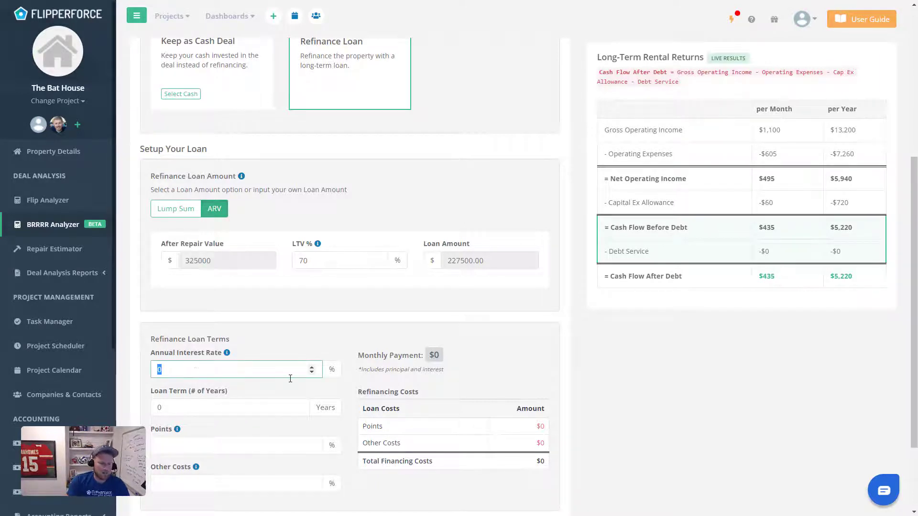
{"action": "type", "text": "4"}
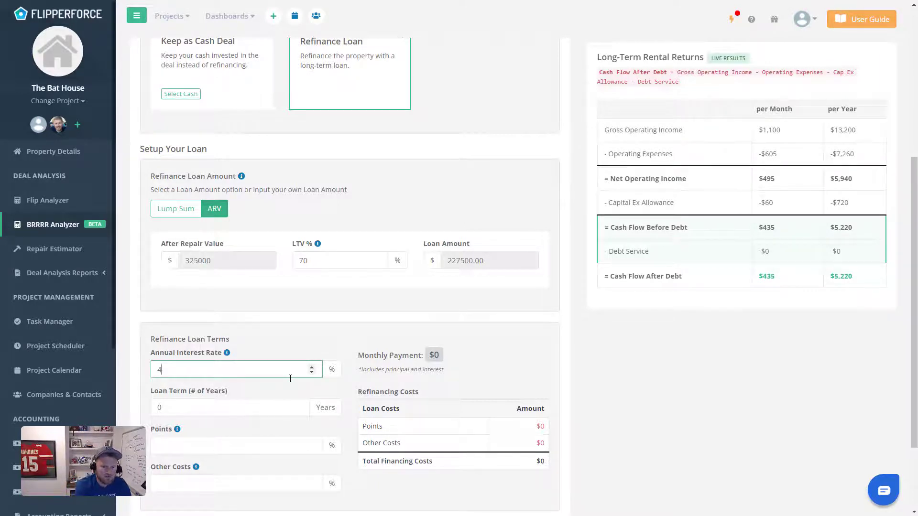
{"action": "left_click", "coordinate": [305, 332]}
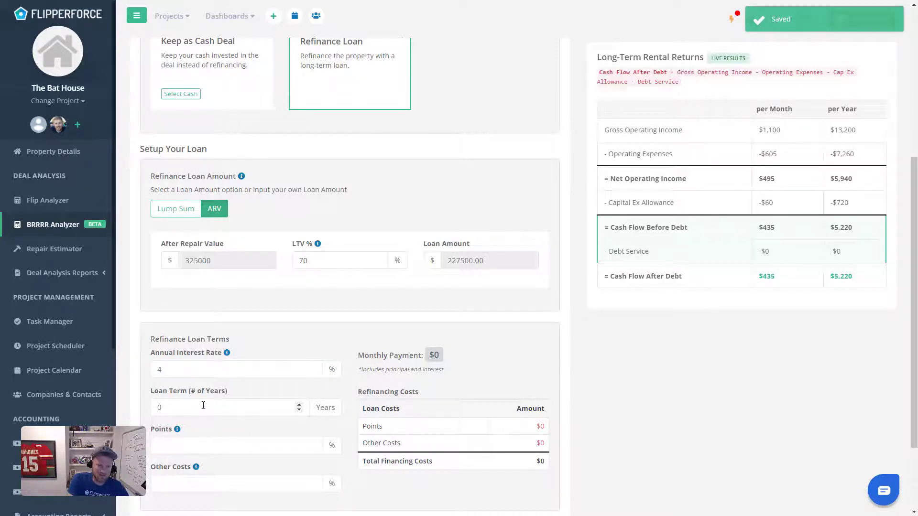
{"action": "left_click_drag", "start_coordinate": [201, 406], "coordinate": [136, 406]}
{"action": "type", "text": "30"}
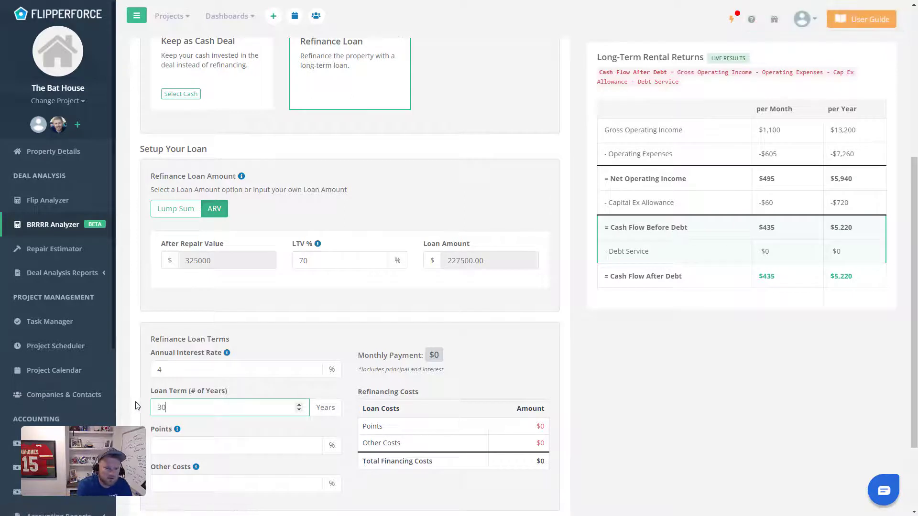
{"action": "left_click", "coordinate": [188, 440]}
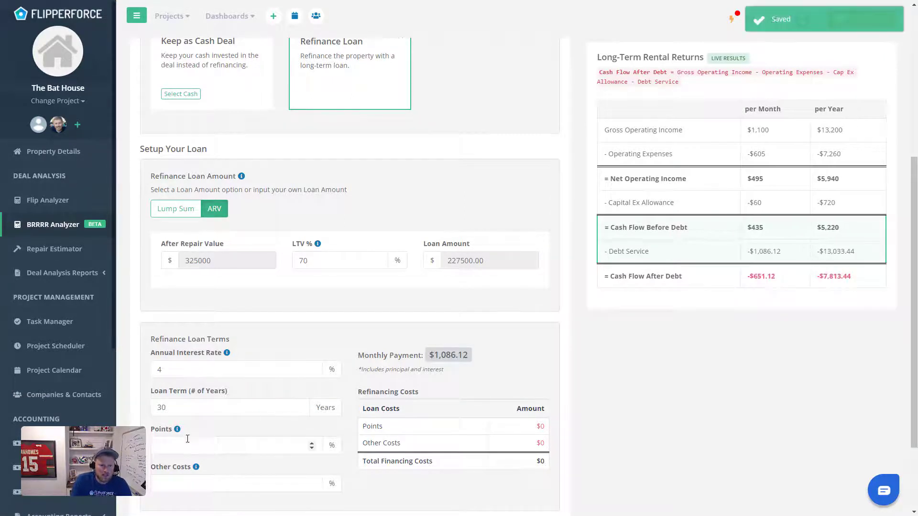
{"action": "left_click", "coordinate": [283, 435]}
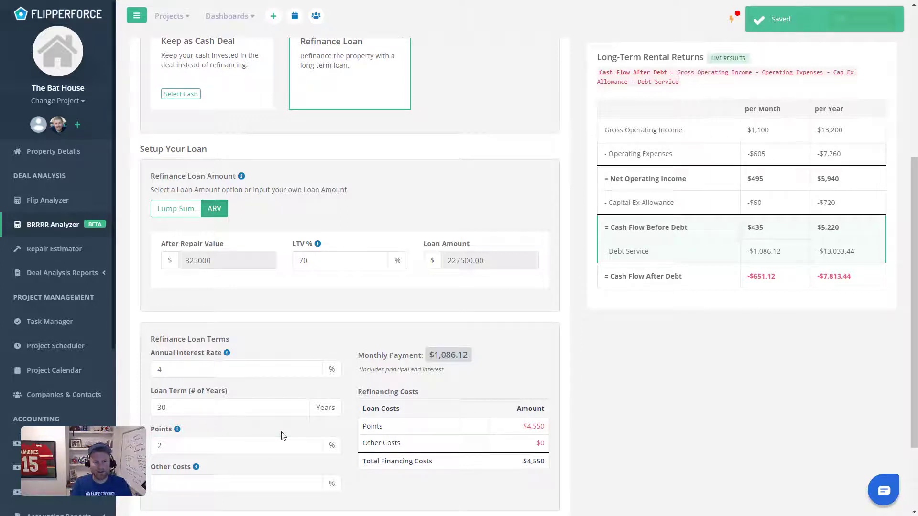
Examine the refinancing costs and compare the monthly cash flow before debt, the debt service and the cash flow after debt.
{"action": "left_click_drag", "start_coordinate": [522, 426], "coordinate": [576, 433]}
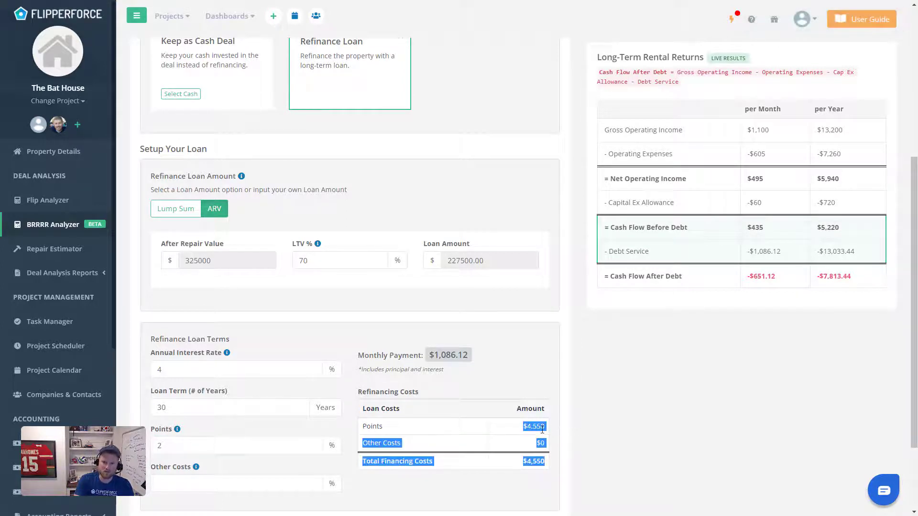
{"action": "left_click", "coordinate": [524, 464]}
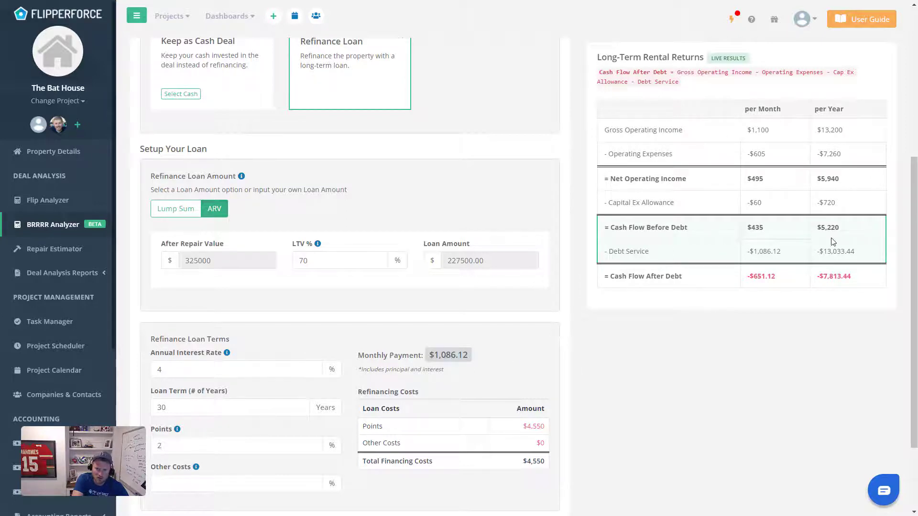
{"action": "double_click", "coordinate": [755, 228]}
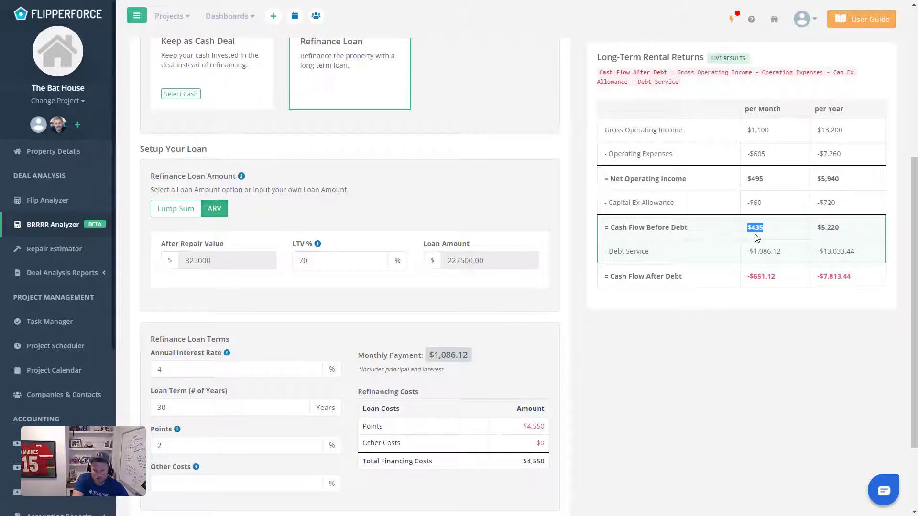
{"action": "left_click_drag", "start_coordinate": [749, 253], "coordinate": [780, 253]}
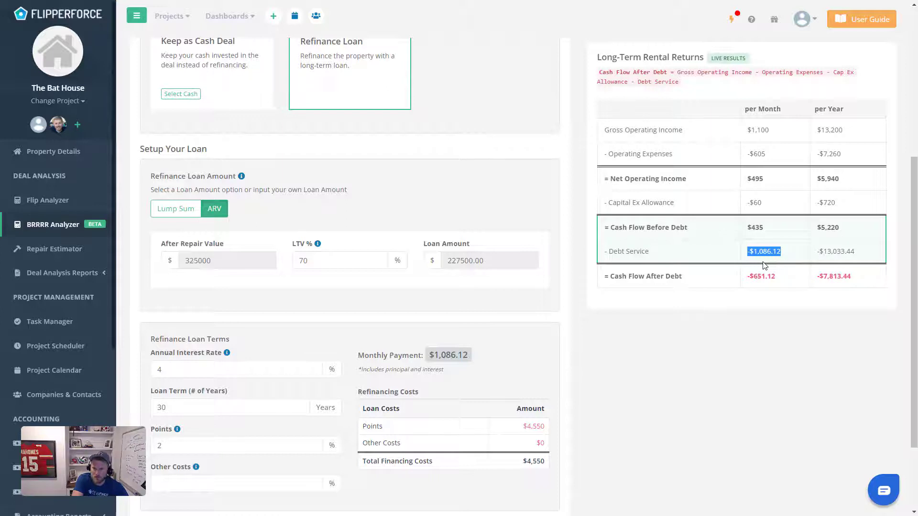
{"action": "left_click_drag", "start_coordinate": [749, 278], "coordinate": [795, 279]}
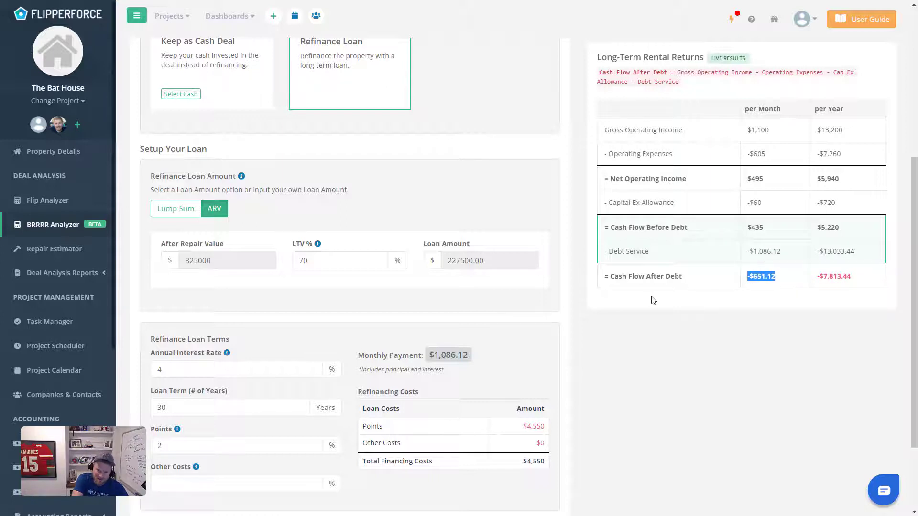
{"action": "left_click", "coordinate": [761, 285]}
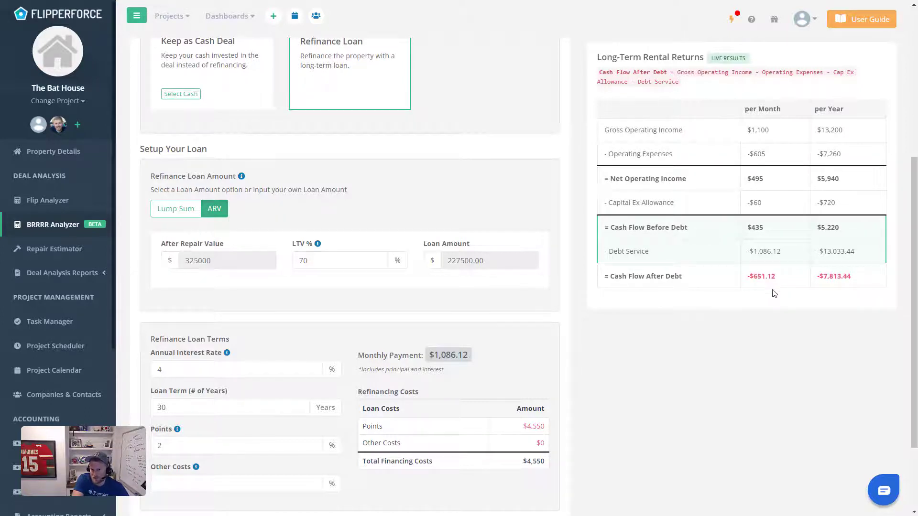
{"action": "scroll", "coordinate": [789, 301], "scroll_direction": "up", "scroll_amount": 3}
{"action": "scroll", "coordinate": [785, 315], "scroll_direction": "up", "scroll_amount": 3}
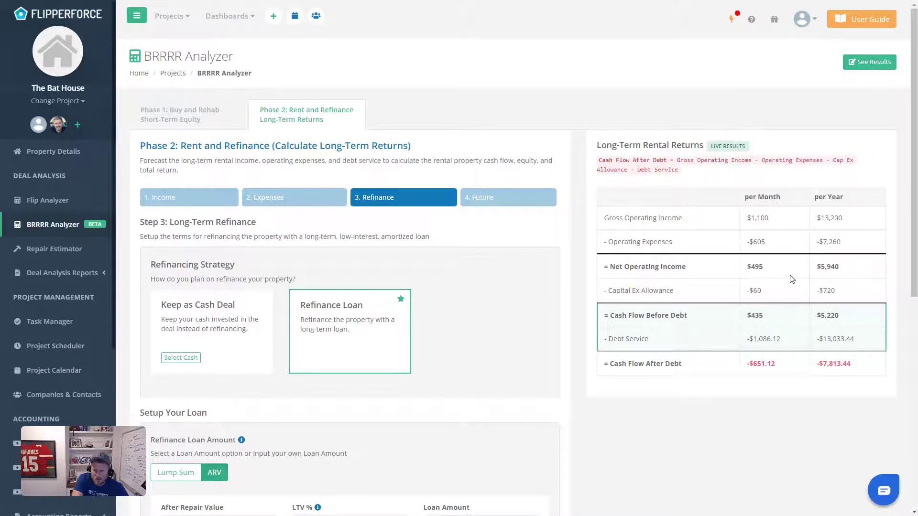
Finish the refinance setup and continue to the Future assumptions step.
{"action": "scroll", "coordinate": [742, 301], "scroll_direction": "down", "scroll_amount": 8}
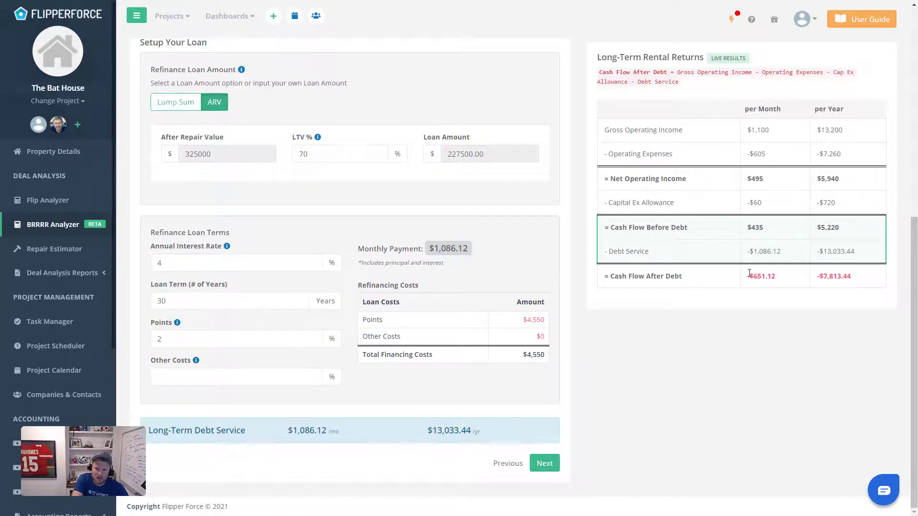
{"action": "scroll", "coordinate": [750, 273], "scroll_direction": "up", "scroll_amount": 8}
{"action": "scroll", "coordinate": [698, 291], "scroll_direction": "down", "scroll_amount": 8}
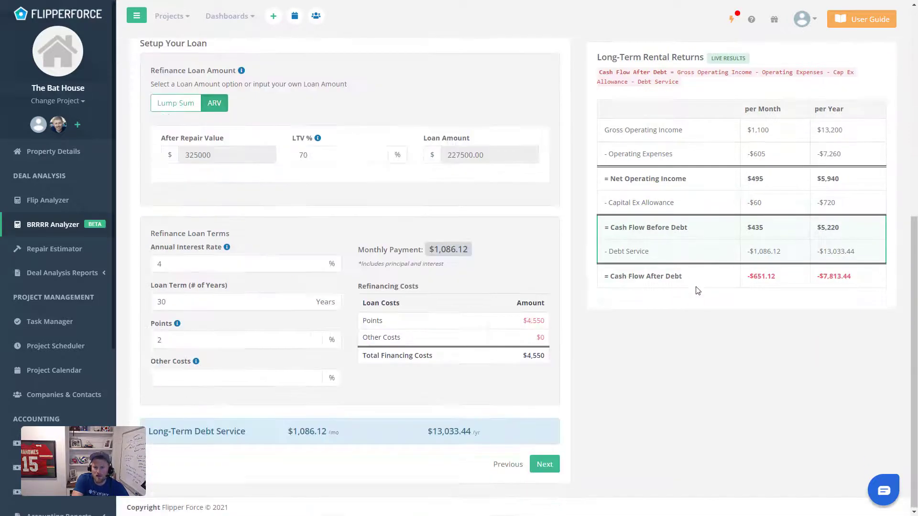
{"action": "left_click", "coordinate": [545, 465]}
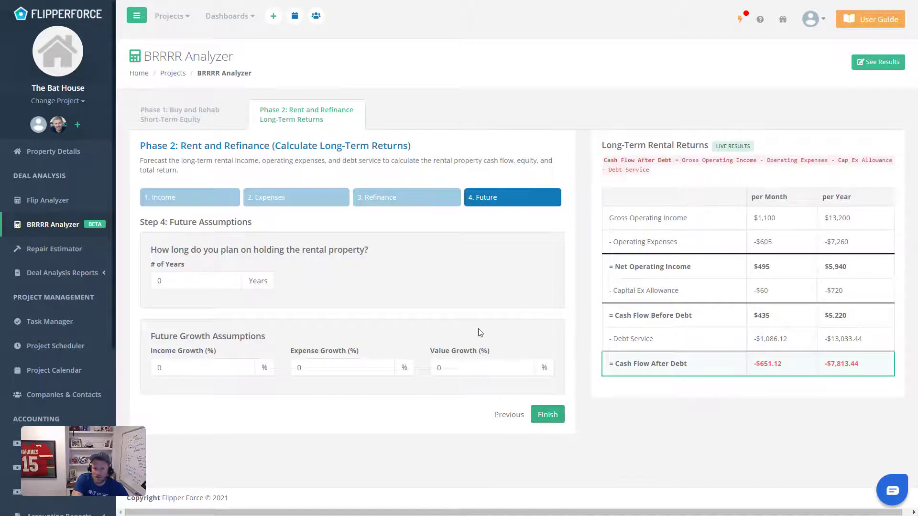
Set the planned holding period of the rental property to 10 years.
{"action": "double_click", "coordinate": [194, 280]}
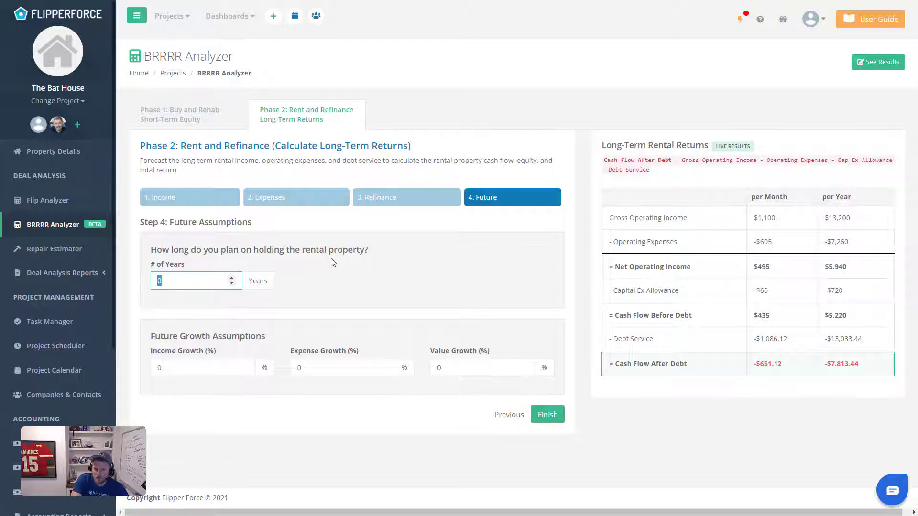
{"action": "type", "text": "10"}
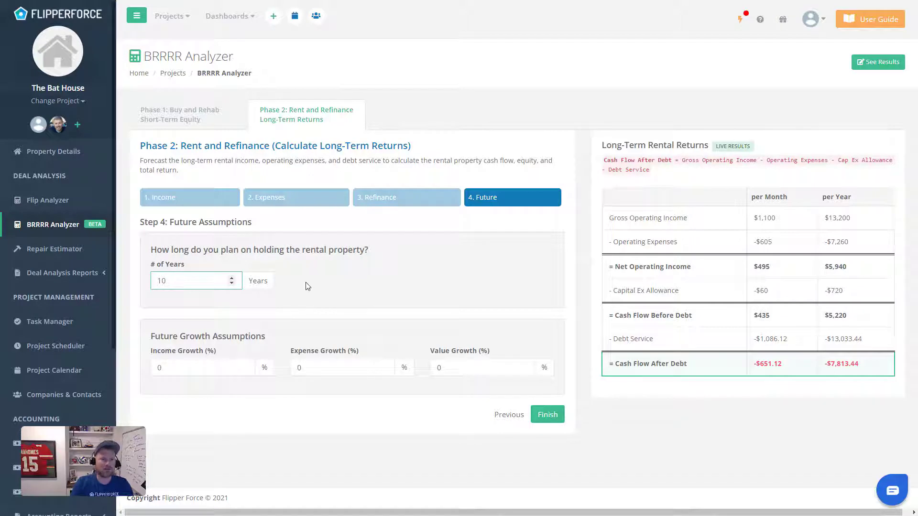
{"action": "left_click", "coordinate": [462, 304]}
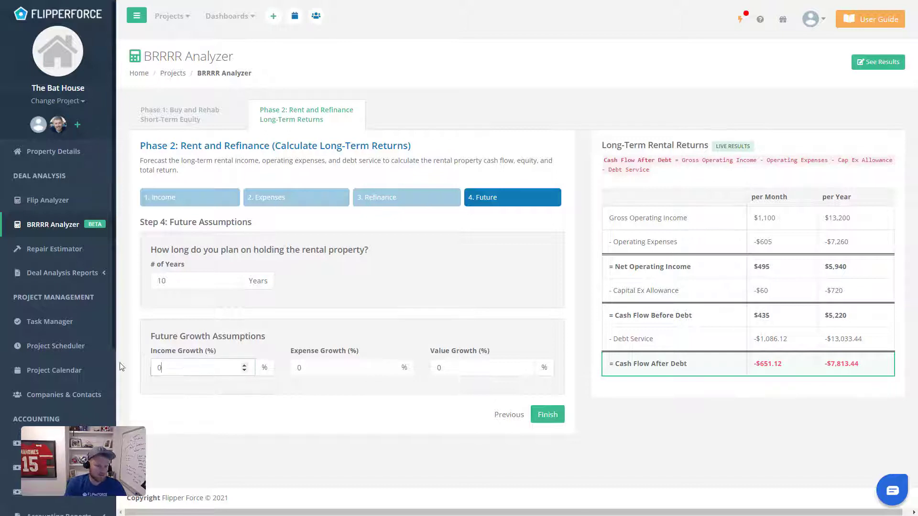
Set the future income growth, expense growth and value growth to 3% each.
{"action": "left_click", "coordinate": [158, 368]}
{"action": "type", "text": "3"}
{"action": "left_click", "coordinate": [326, 370]}
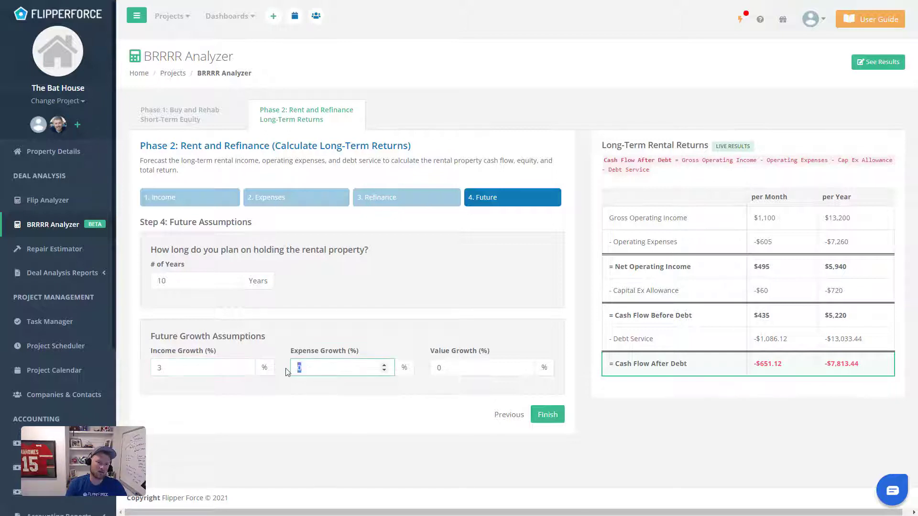
{"action": "type", "text": "3"}
{"action": "double_click", "coordinate": [445, 368]}
{"action": "type", "text": "3"}
{"action": "left_click", "coordinate": [434, 405]}
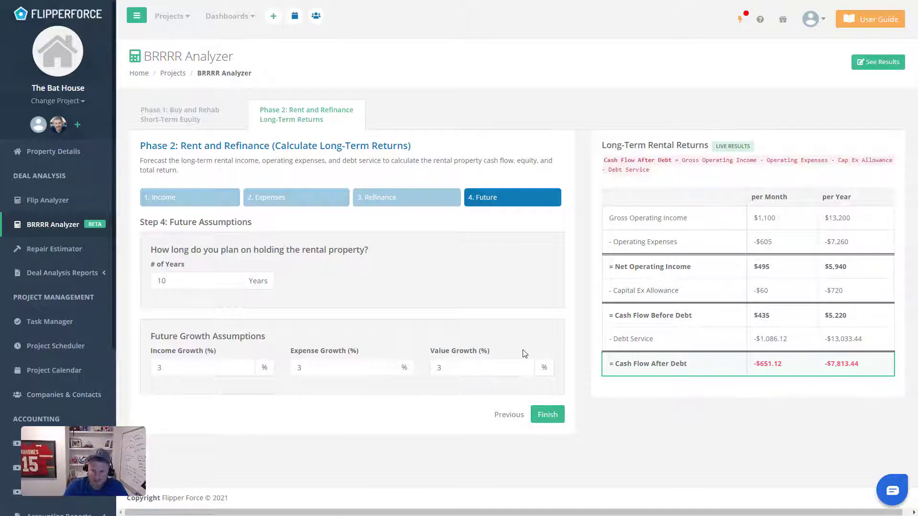
Finish the Phase 2 setup and check the short-term equity amount on the results page.
{"action": "left_click", "coordinate": [545, 418]}
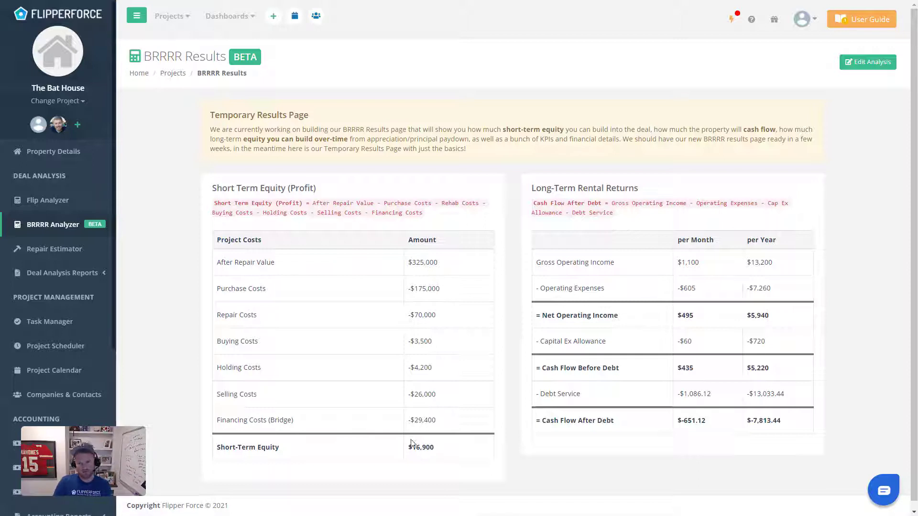
{"action": "left_click_drag", "start_coordinate": [409, 451], "coordinate": [436, 449]}
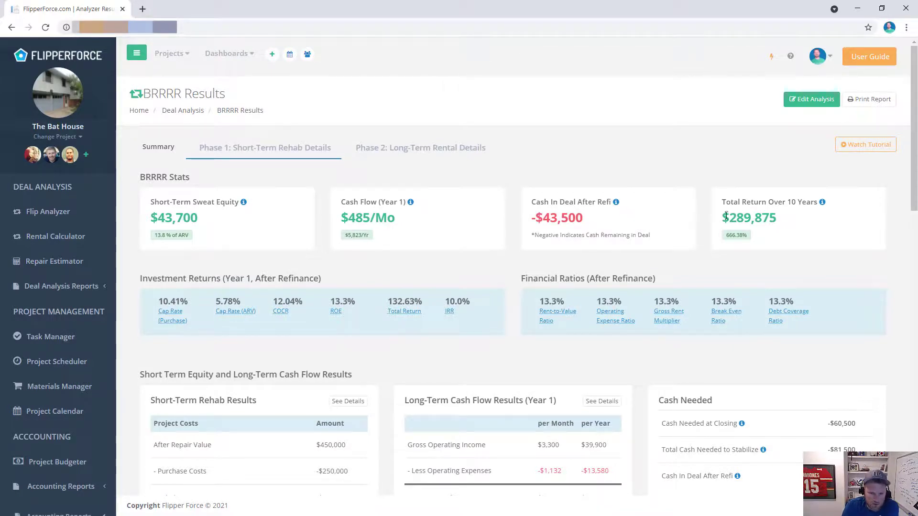
Review the BRRRR summary's stats, short-term rehab results, Year 1 cash flow and the Cash Needed figures and chart.
{"action": "scroll", "coordinate": [726, 224], "scroll_direction": "down", "scroll_amount": 1}
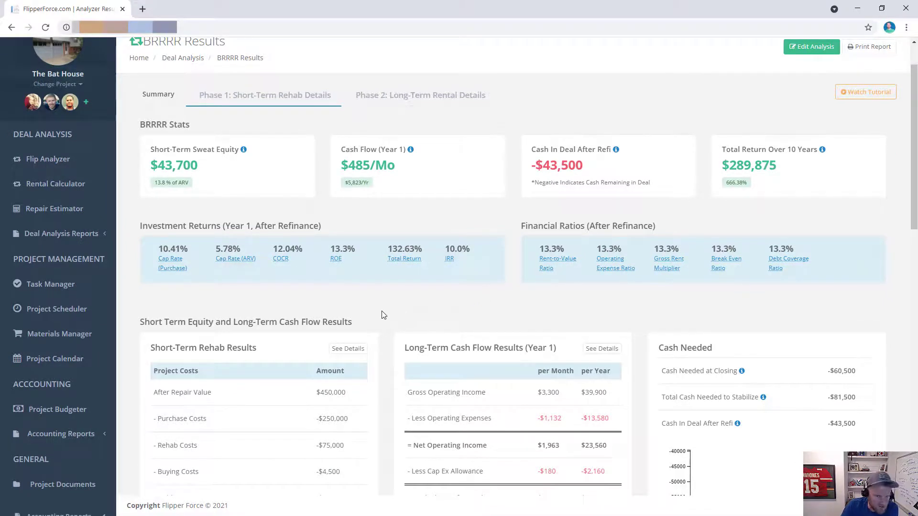
{"action": "scroll", "coordinate": [524, 305], "scroll_direction": "down", "scroll_amount": 2}
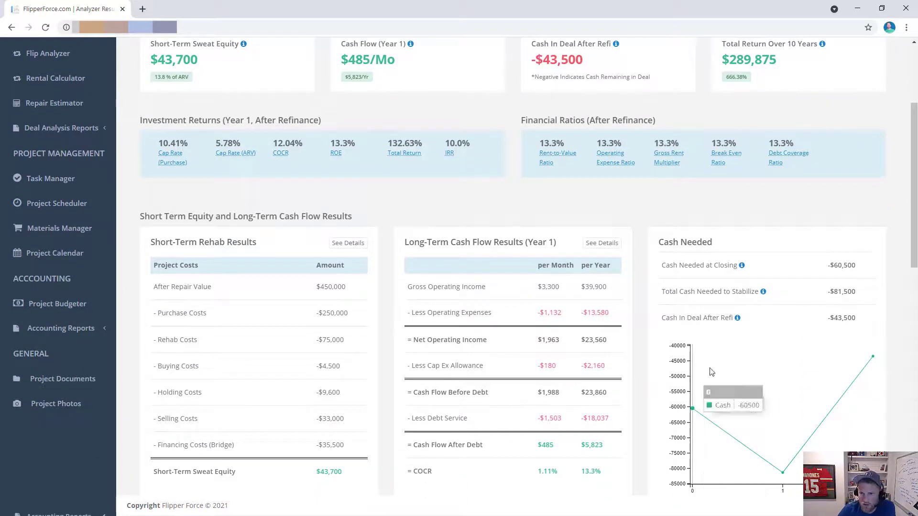
{"action": "scroll", "coordinate": [698, 275], "scroll_direction": "down", "scroll_amount": 2}
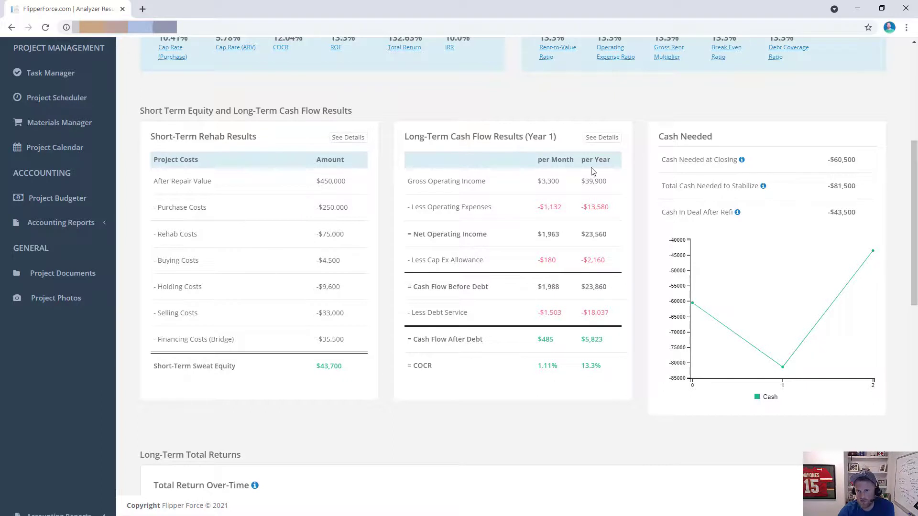
{"action": "triple_click", "coordinate": [679, 141]}
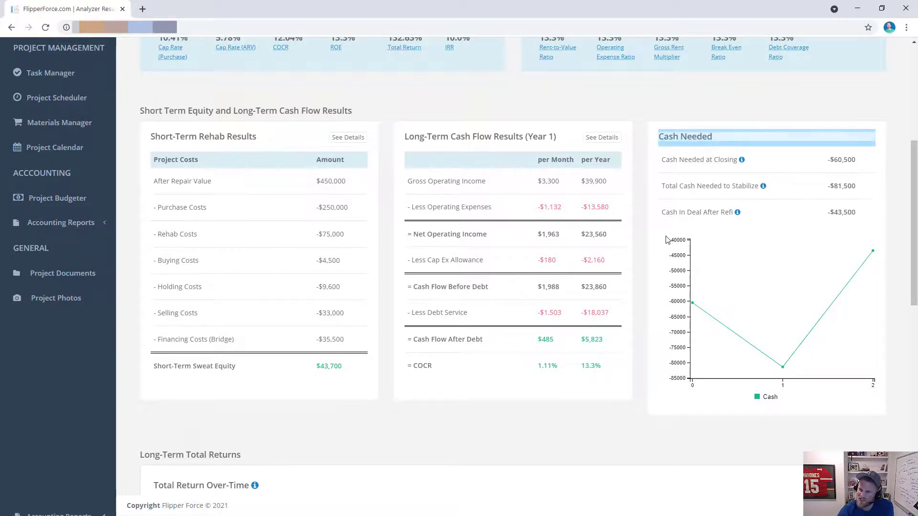
{"action": "triple_click", "coordinate": [638, 227]}
{"action": "left_click", "coordinate": [595, 229]}
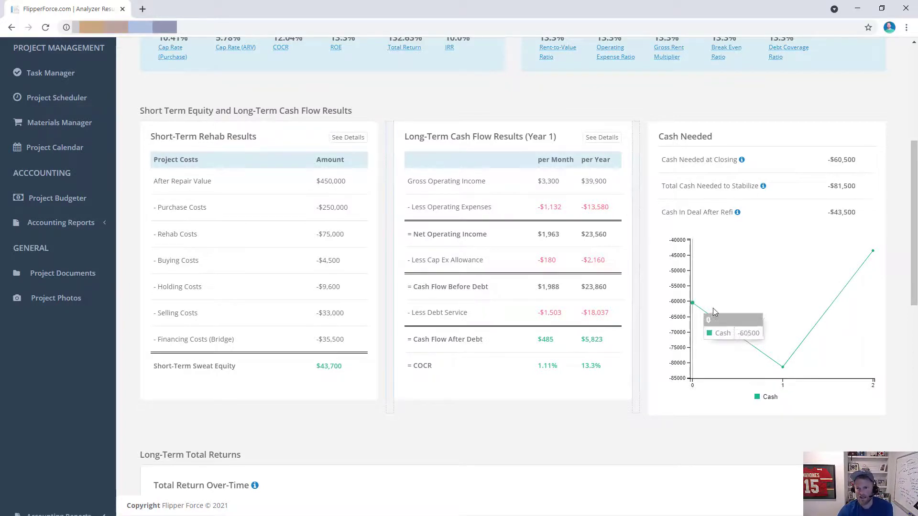
{"action": "mouse_move", "coordinate": [771, 300]}
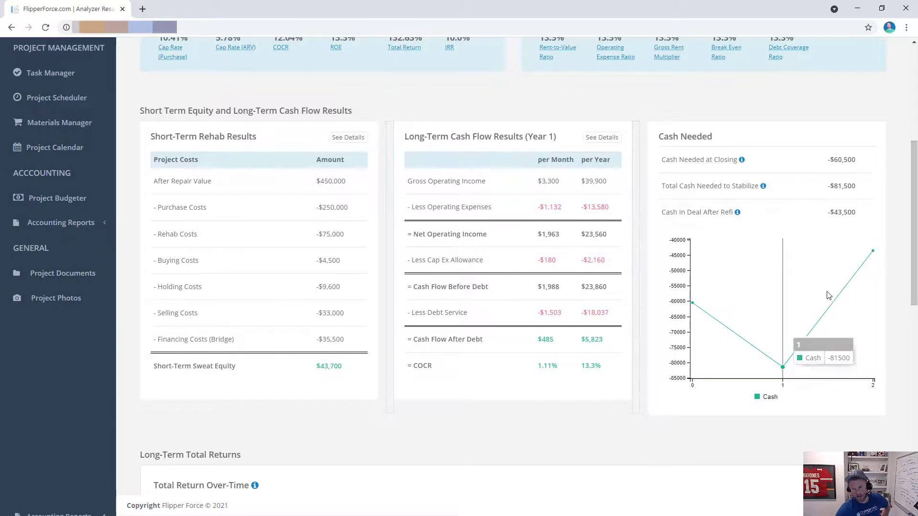
Examine the Total Return Over-Time chart in the Long-Term Total Returns section.
{"action": "scroll", "coordinate": [424, 293], "scroll_direction": "down", "scroll_amount": 1}
{"action": "scroll", "coordinate": [424, 294], "scroll_direction": "down", "scroll_amount": 7}
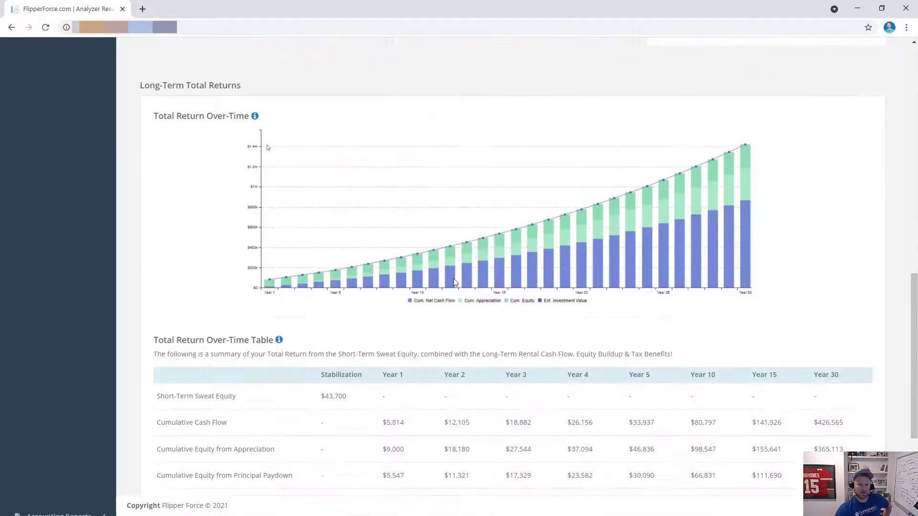
{"action": "scroll", "coordinate": [460, 287], "scroll_direction": "up", "scroll_amount": 1}
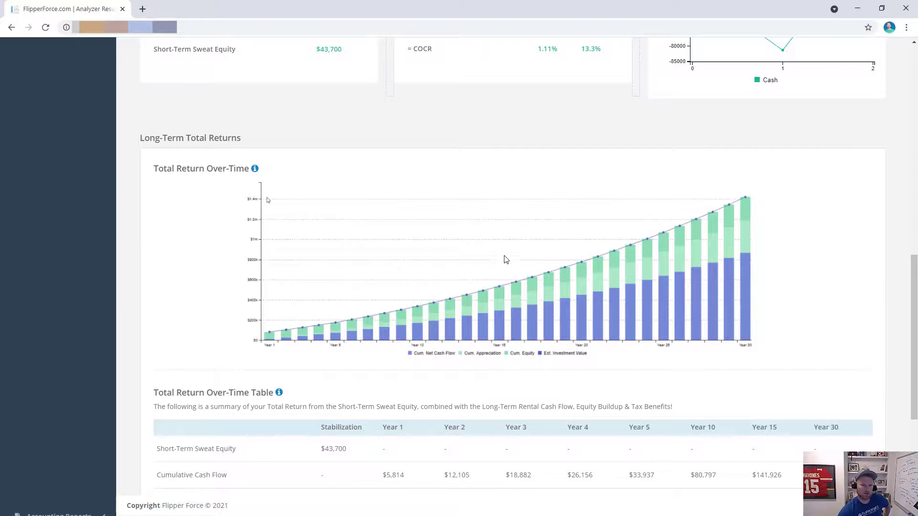
{"action": "scroll", "coordinate": [521, 235], "scroll_direction": "down", "scroll_amount": 1}
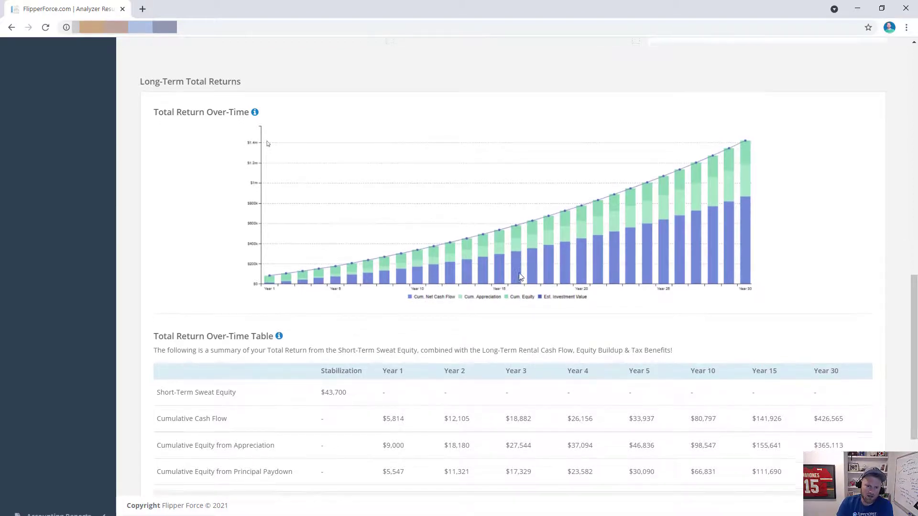
Examine the Total Return Over-Time Table's sweat equity at stabilization and its Year 1 cash flow, appreciation and principal paydown.
{"action": "scroll", "coordinate": [324, 311], "scroll_direction": "down", "scroll_amount": 3}
{"action": "left_click_drag", "start_coordinate": [320, 265], "coordinate": [365, 268]}
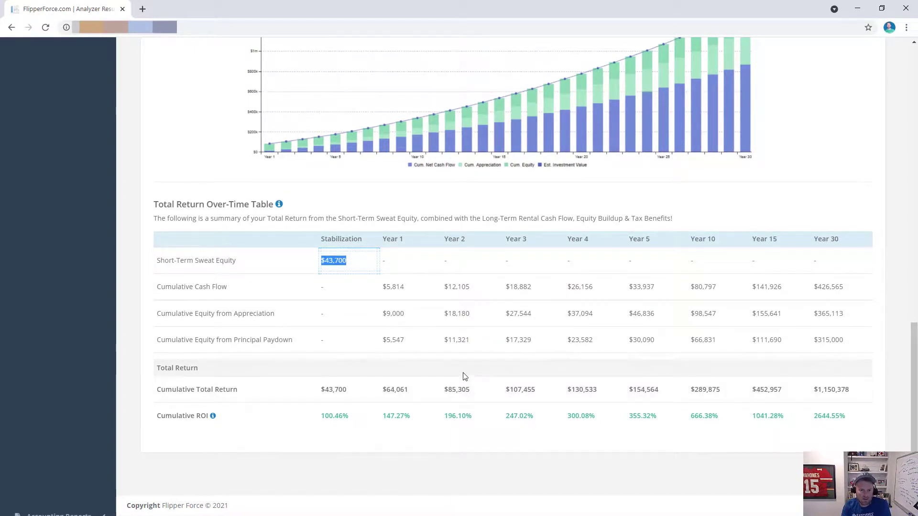
{"action": "left_click_drag", "start_coordinate": [391, 287], "coordinate": [425, 298]}
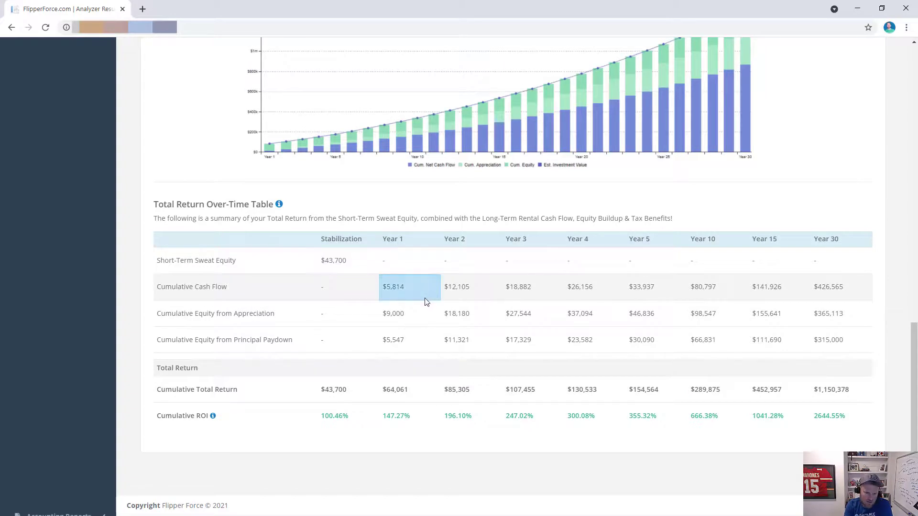
{"action": "left_click", "coordinate": [409, 320]}
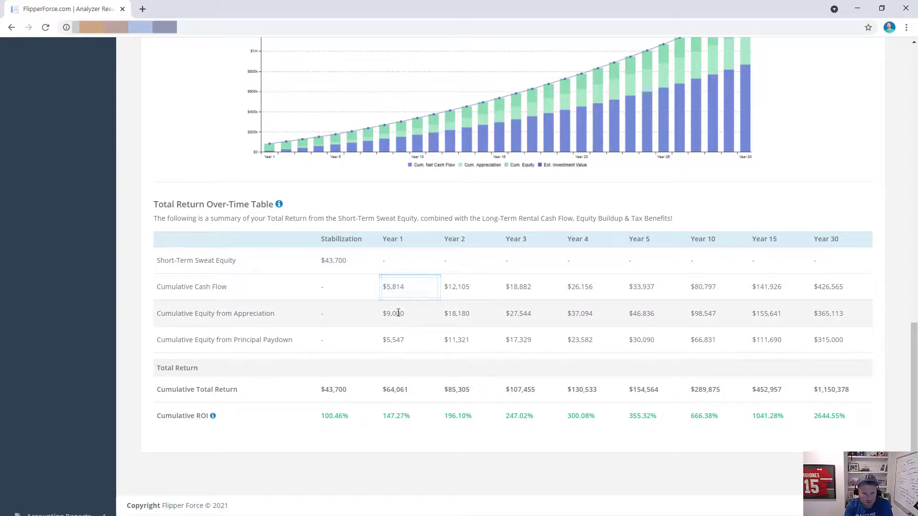
{"action": "left_click", "coordinate": [396, 314]}
{"action": "key", "text": "ctrl+c"}
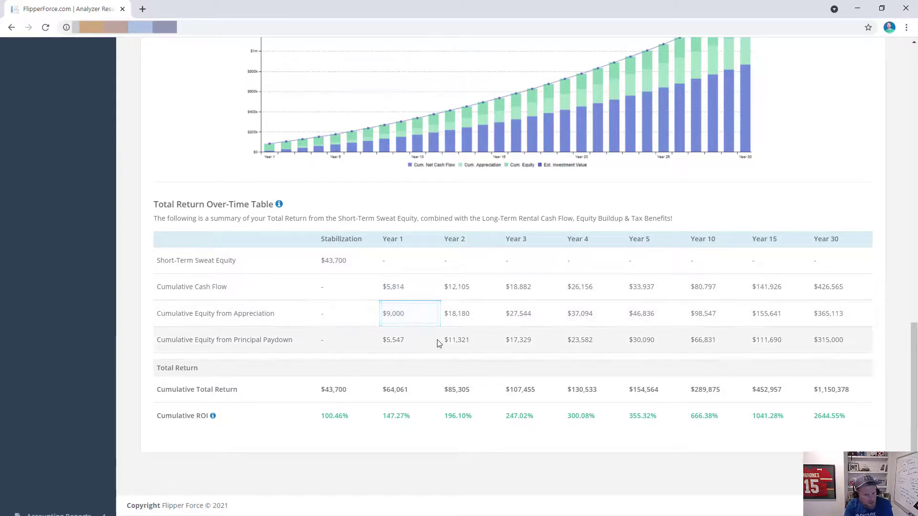
{"action": "left_click", "coordinate": [383, 341]}
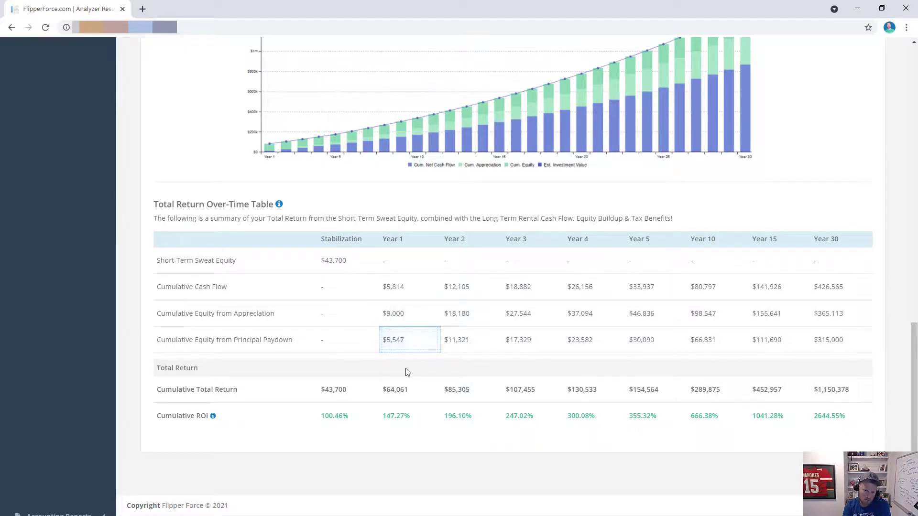
{"action": "key", "text": "ctrl+c"}
Open the Phase 1 short-term rehab details and review the Buy and Rehab results.
{"action": "scroll", "coordinate": [478, 382], "scroll_direction": "up", "scroll_amount": 1}
{"action": "scroll", "coordinate": [487, 388], "scroll_direction": "up", "scroll_amount": 15}
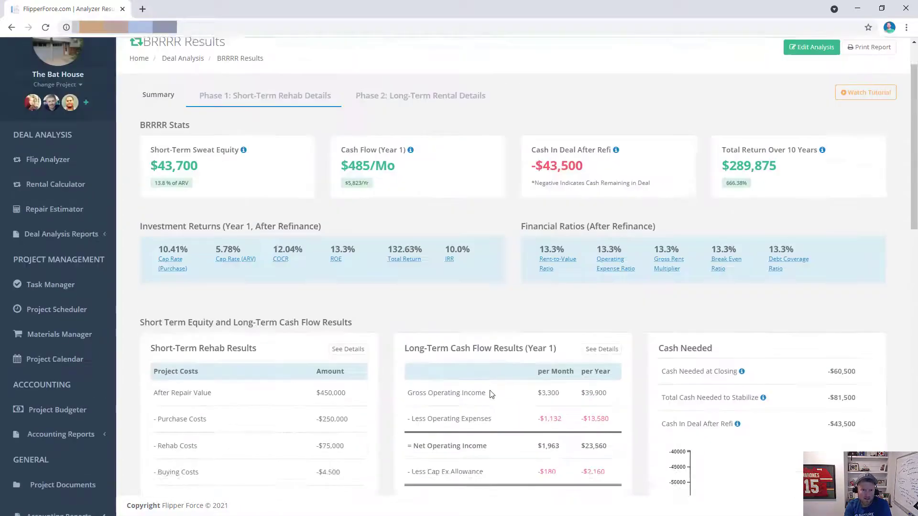
{"action": "left_click", "coordinate": [266, 119]}
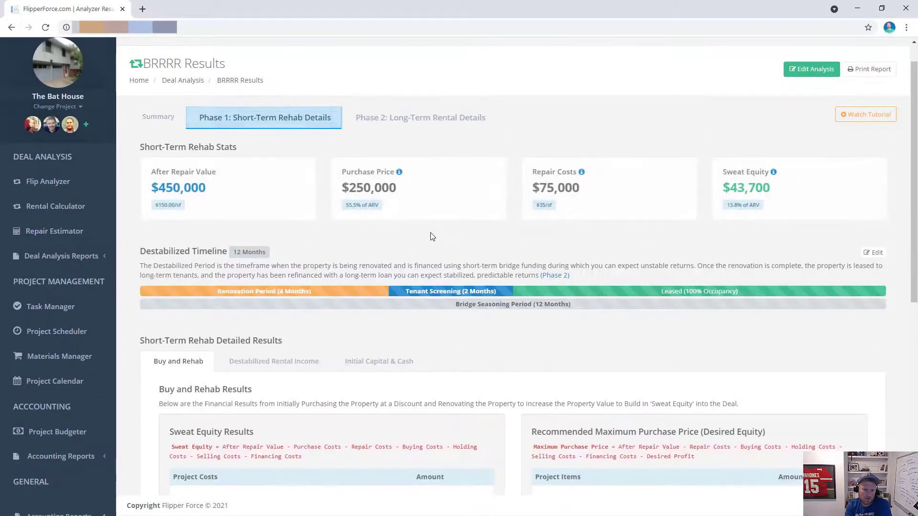
{"action": "scroll", "coordinate": [425, 254], "scroll_direction": "down", "scroll_amount": 5}
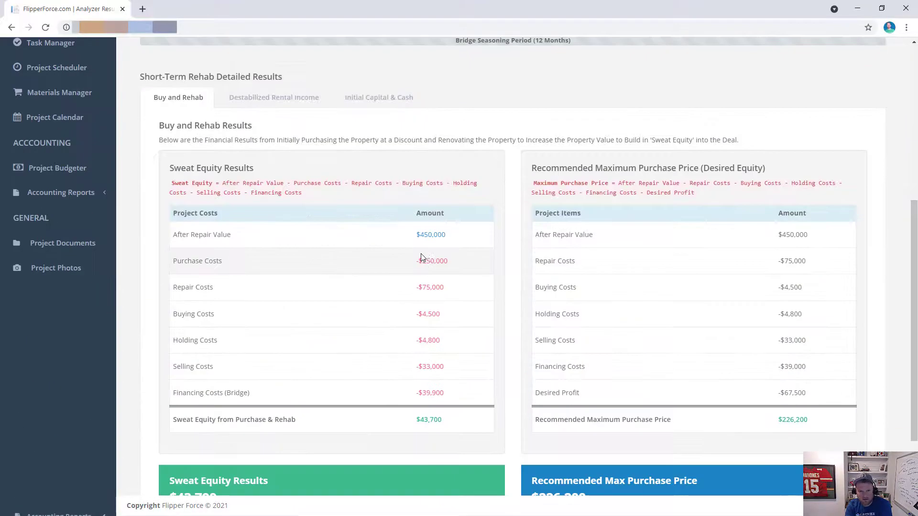
Review the monthly rental income and vacancy loss expected during the destabilized period.
{"action": "left_click", "coordinate": [293, 96]}
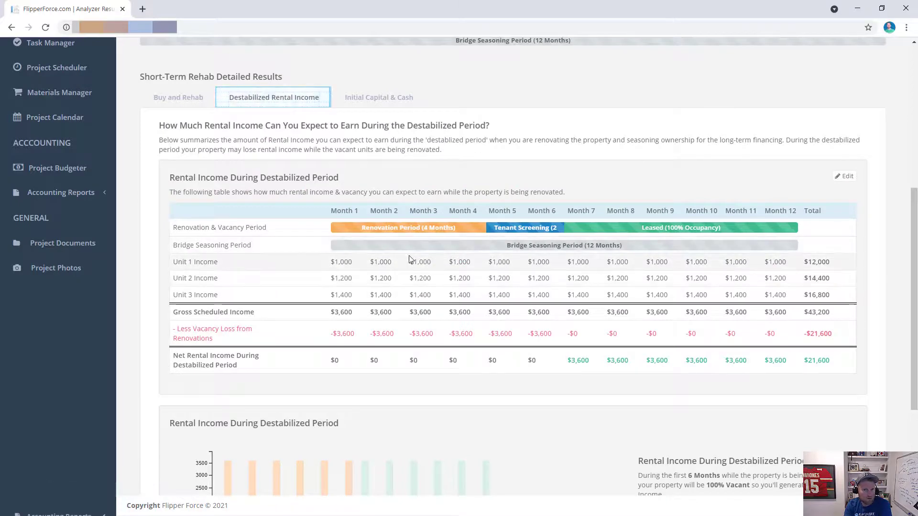
{"action": "scroll", "coordinate": [356, 271], "scroll_direction": "down", "scroll_amount": 1}
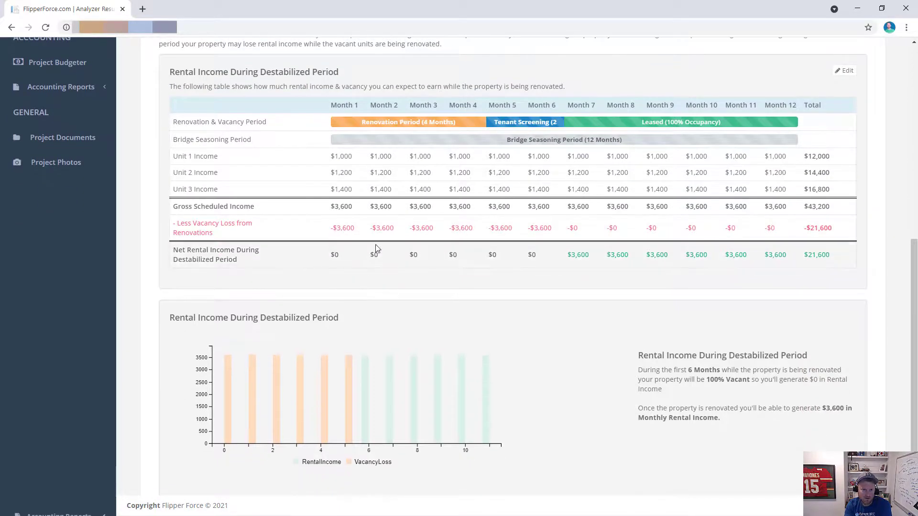
{"action": "scroll", "coordinate": [375, 247], "scroll_direction": "down", "scroll_amount": 1}
Review the initial capital and cash needed to stabilize the property, including the monthly project costs and bridge loan financing.
{"action": "scroll", "coordinate": [402, 244], "scroll_direction": "up", "scroll_amount": 5}
{"action": "left_click", "coordinate": [394, 254]}
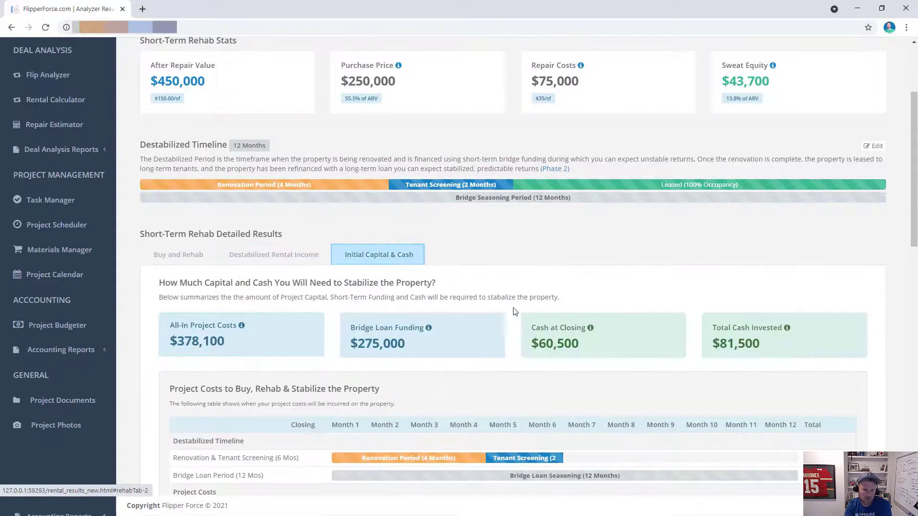
{"action": "scroll", "coordinate": [598, 235], "scroll_direction": "down", "scroll_amount": 2}
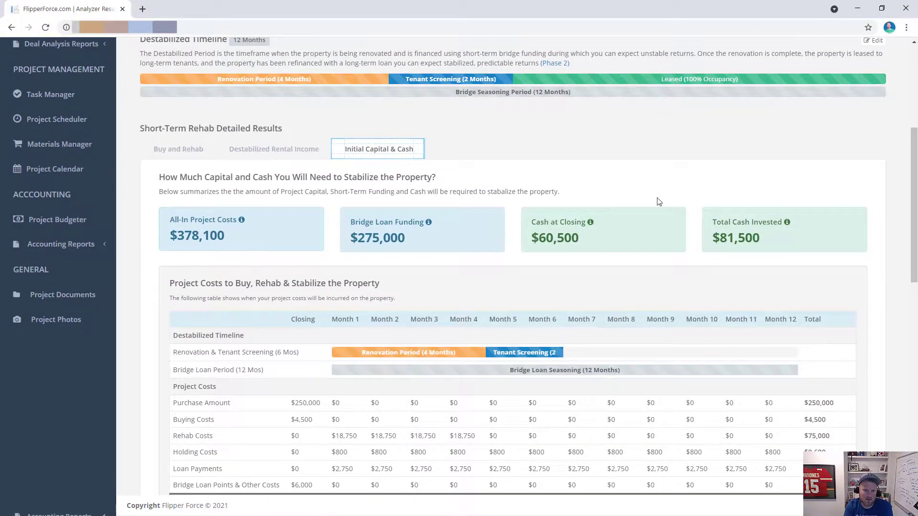
{"action": "scroll", "coordinate": [665, 229], "scroll_direction": "down", "scroll_amount": 8}
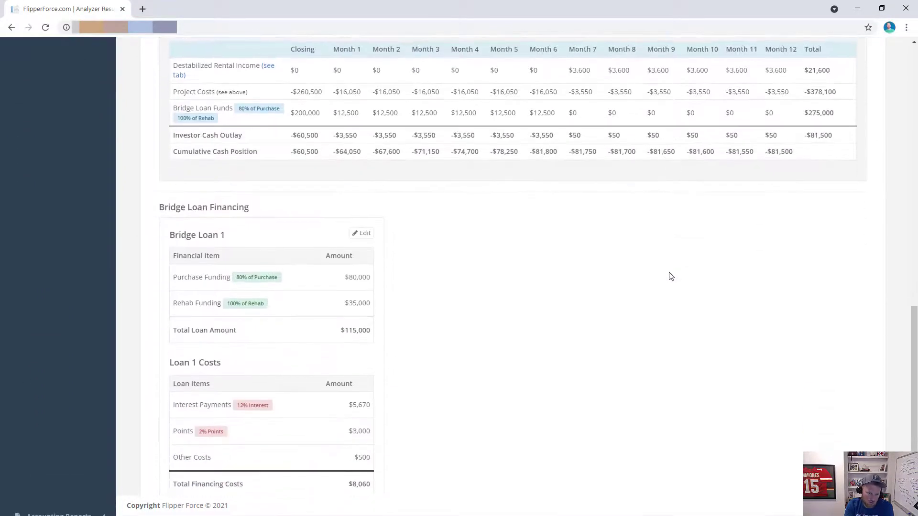
Open the Phase 2 long-term rental details and review the stabilized income, operating expenses and cash flow by year.
{"action": "scroll", "coordinate": [666, 280], "scroll_direction": "up", "scroll_amount": 12}
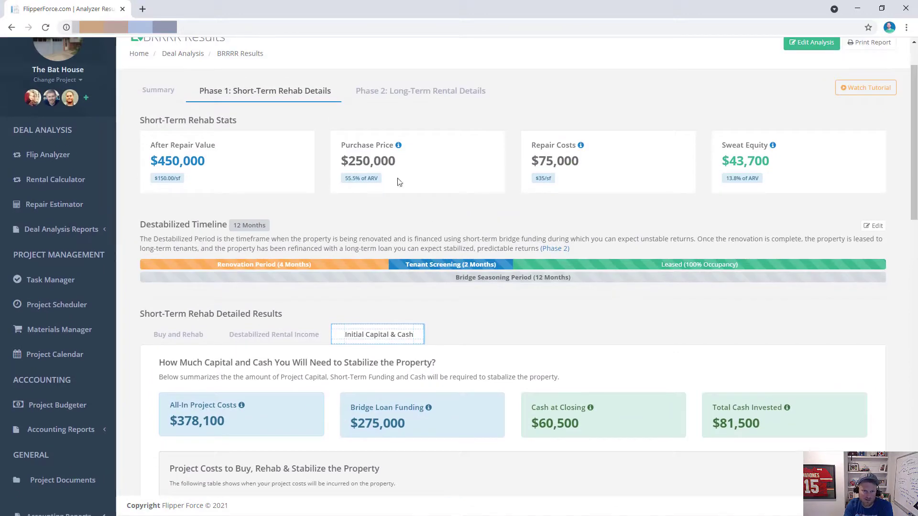
{"action": "left_click", "coordinate": [421, 91]}
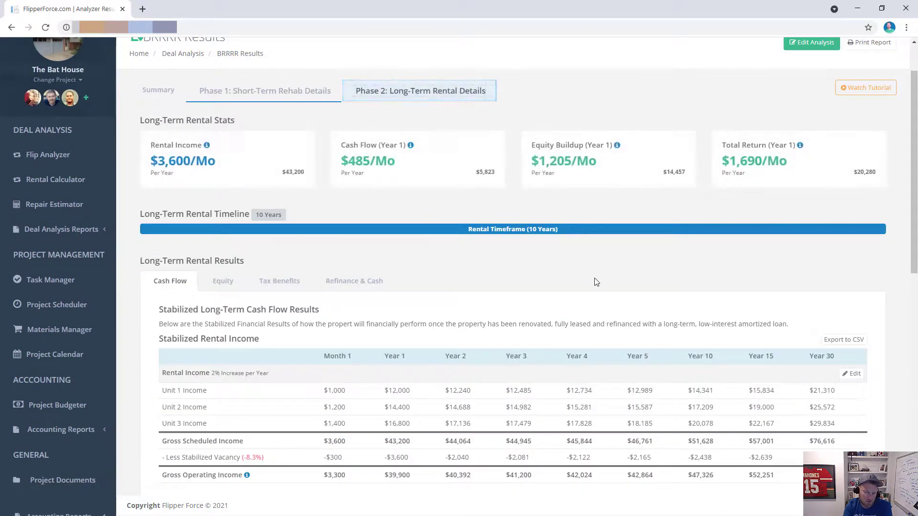
{"action": "scroll", "coordinate": [615, 232], "scroll_direction": "down", "scroll_amount": 3}
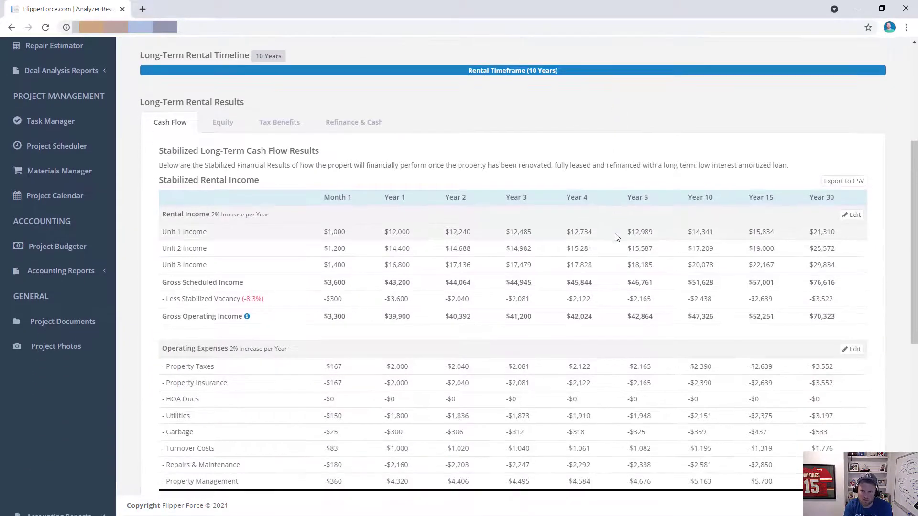
{"action": "scroll", "coordinate": [615, 237], "scroll_direction": "down", "scroll_amount": 1}
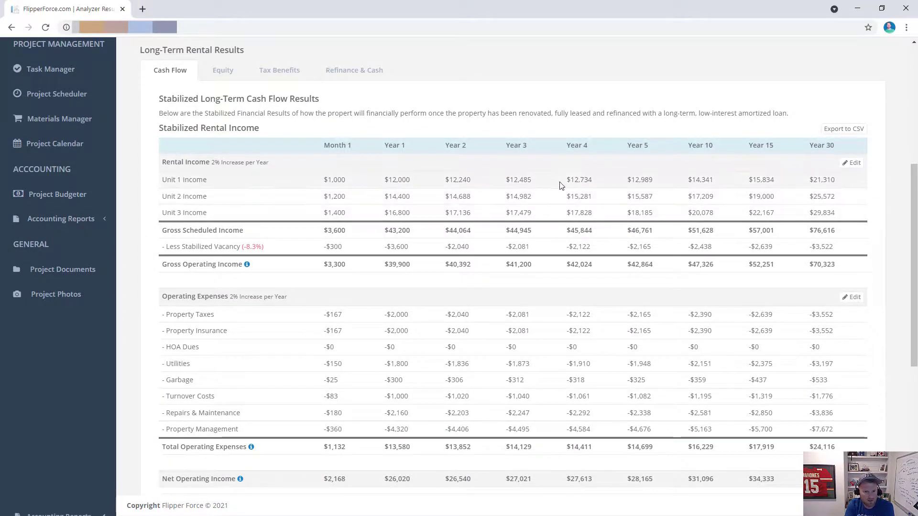
{"action": "scroll", "coordinate": [562, 185], "scroll_direction": "down", "scroll_amount": 5}
View the long-term Equity and Tax Benefits results and return to the Cash Flow results.
{"action": "scroll", "coordinate": [539, 188], "scroll_direction": "up", "scroll_amount": 7}
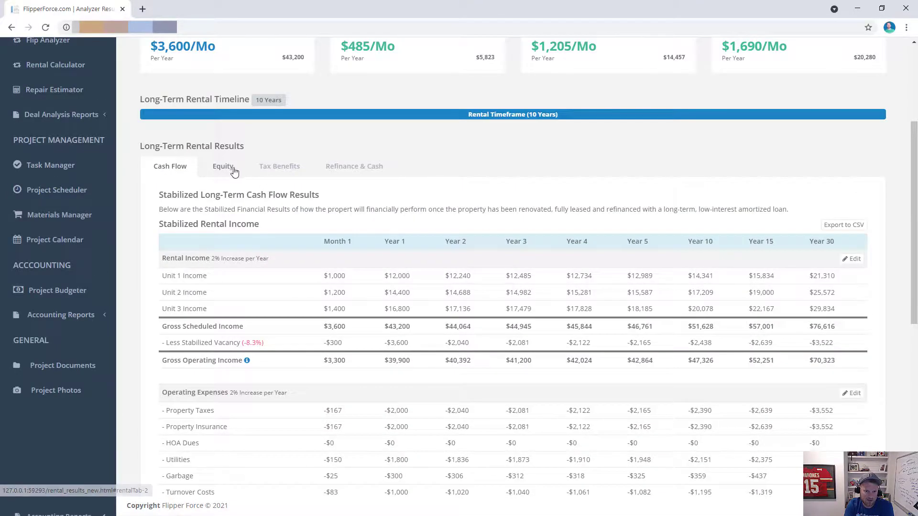
{"action": "left_click", "coordinate": [234, 171]}
{"action": "left_click", "coordinate": [279, 168]}
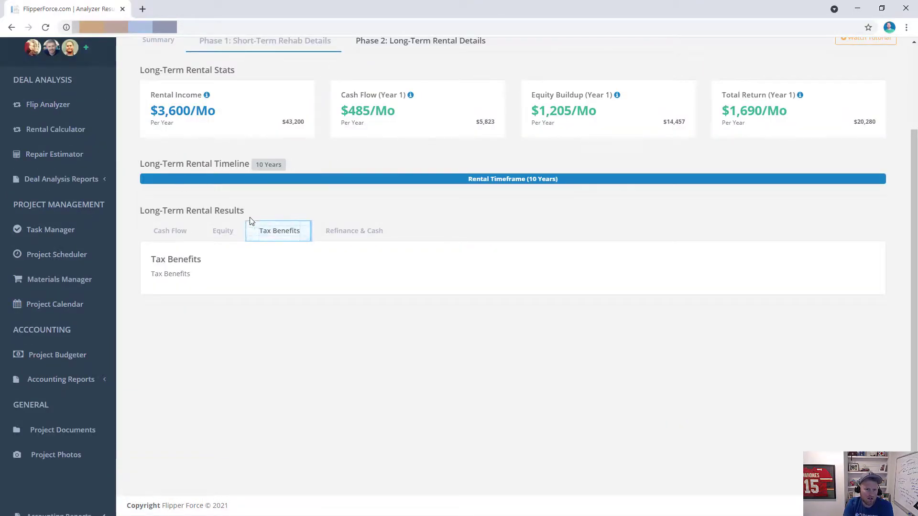
{"action": "left_click", "coordinate": [171, 232]}
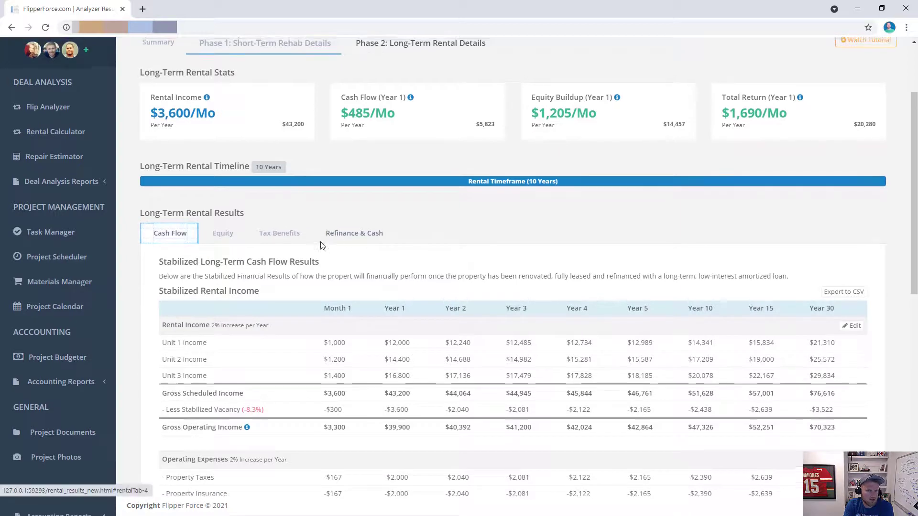
{"action": "scroll", "coordinate": [323, 245], "scroll_direction": "up", "scroll_amount": 3}
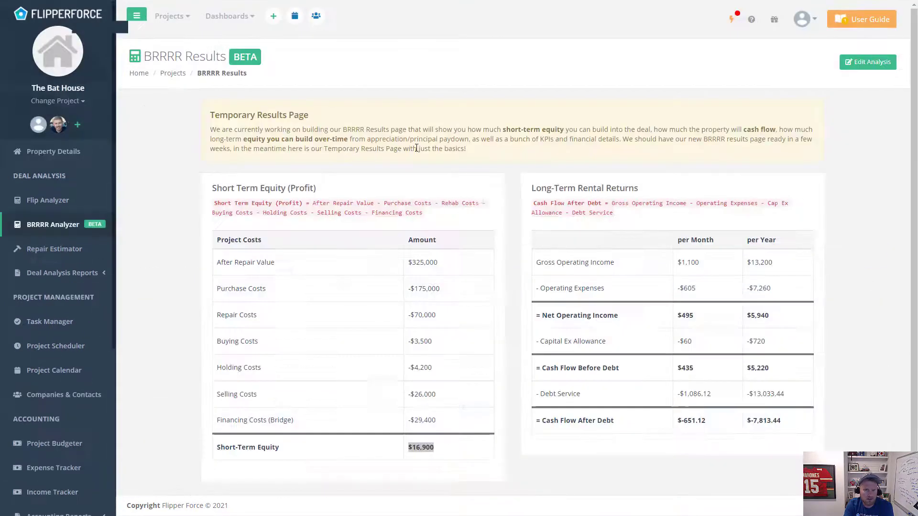